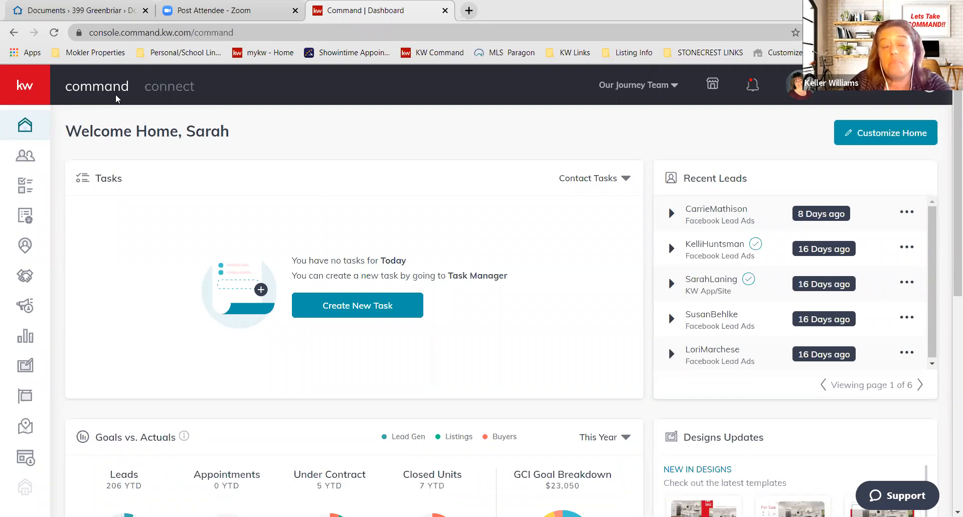
Switch to the Connect area to view its groups and posts, and return to the Command dashboard
click(173, 92)
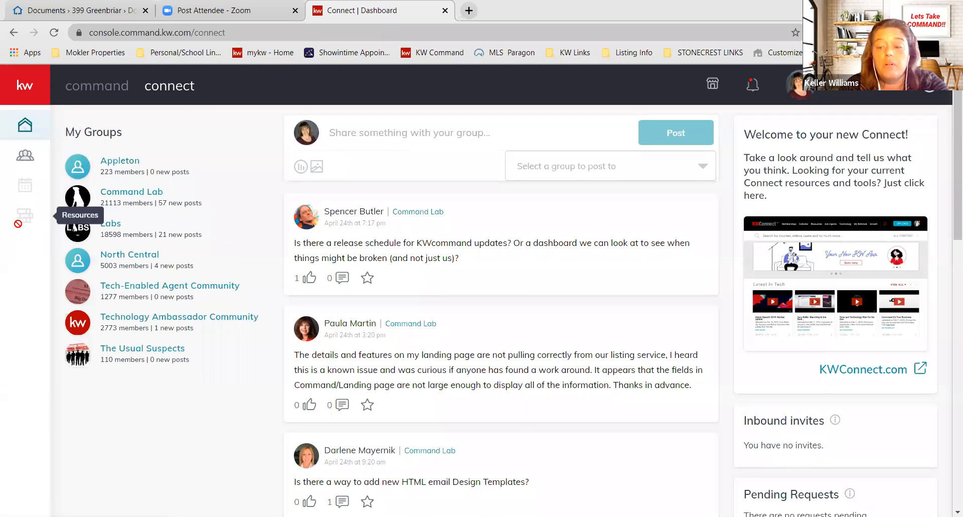
click(110, 90)
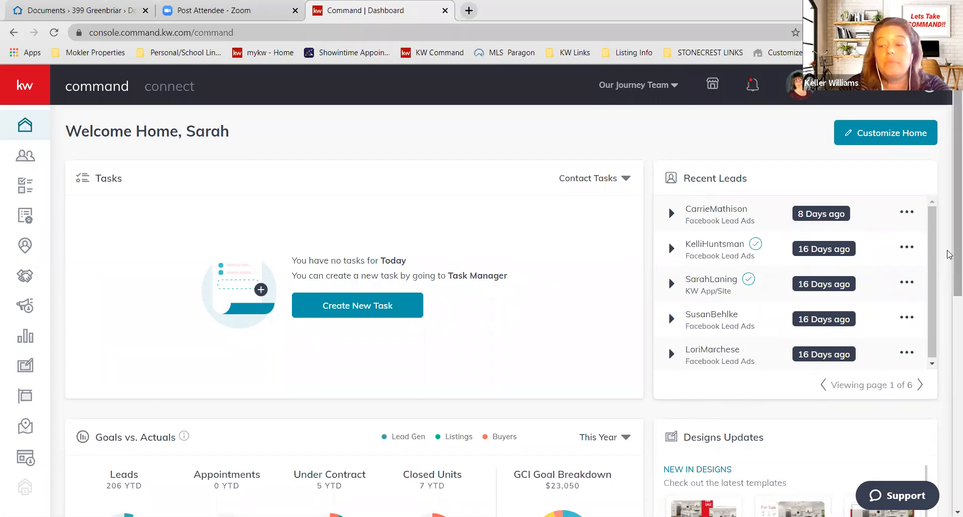
Examine the dashboard widgets, including Goals vs. Actuals, Designs Updates, Database Health Comparison and Product Updates
scroll(949, 368, down, 1)
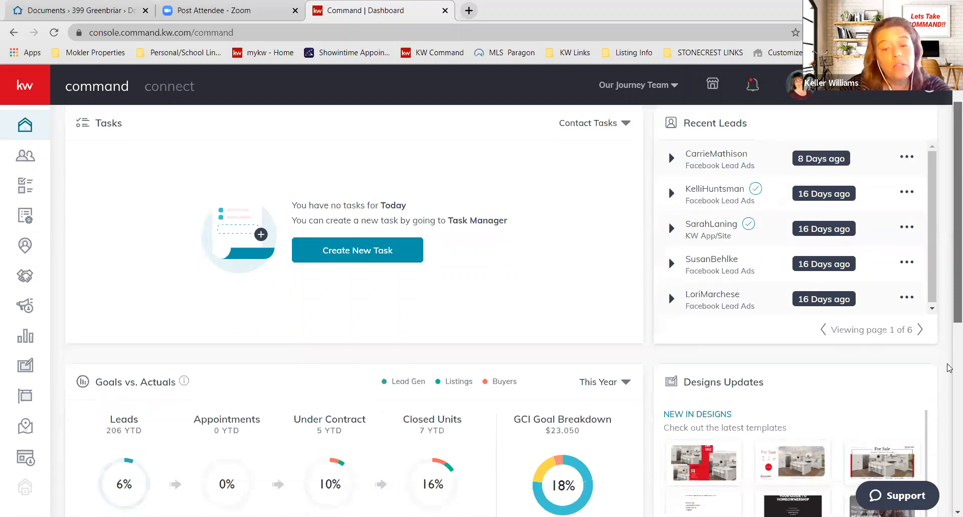
scroll(948, 367, down, 2)
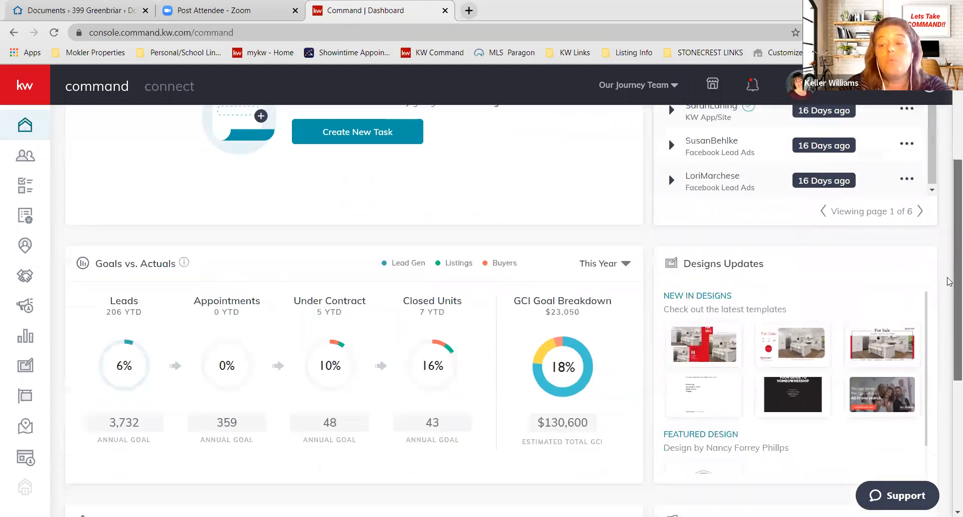
scroll(949, 281, down, 1)
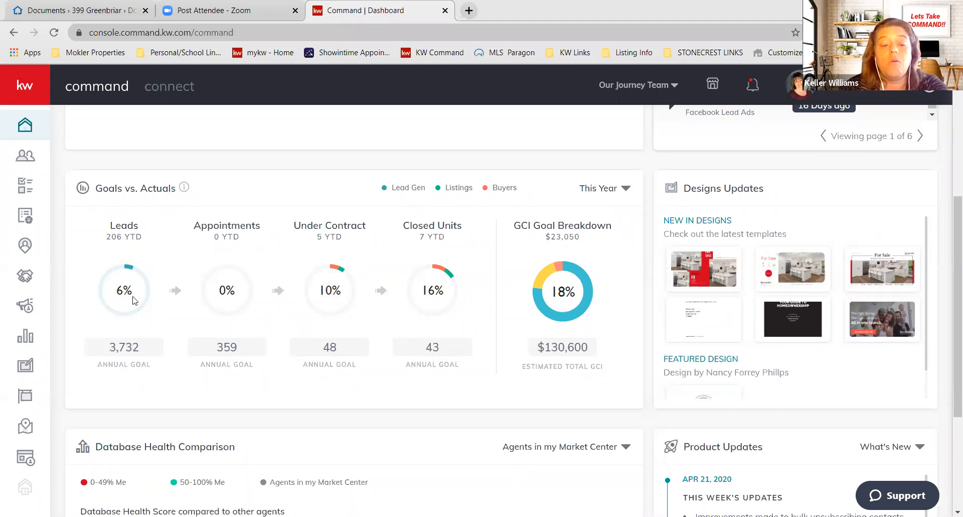
mouse_move(324, 303)
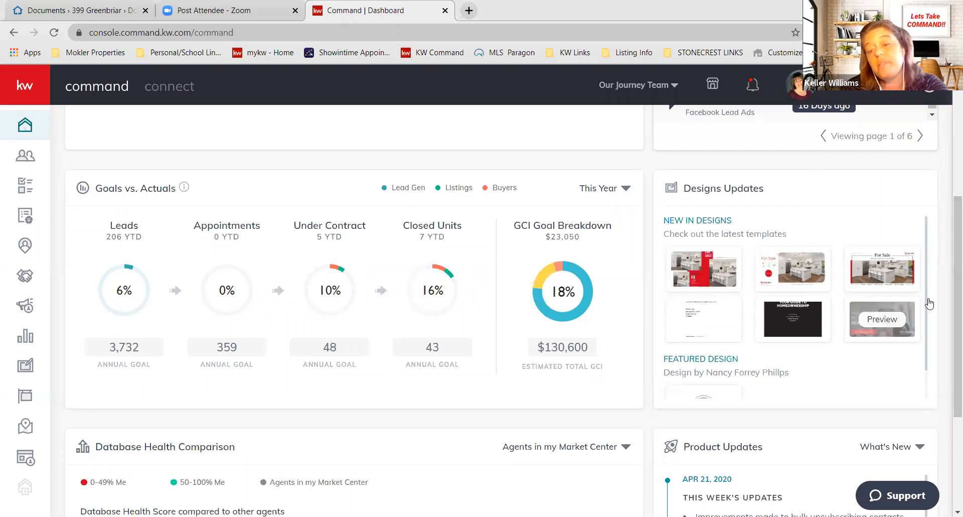
scroll(802, 231, down, 1)
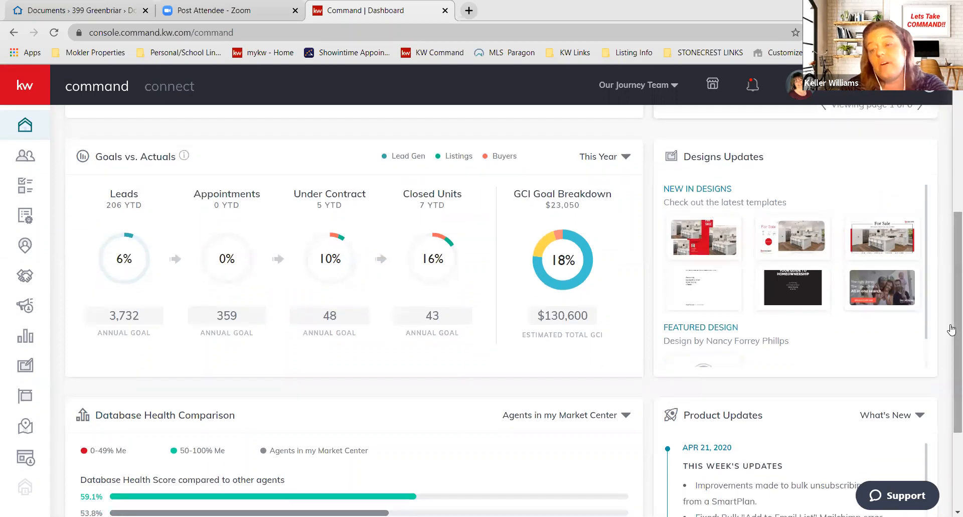
scroll(951, 334, down, 1)
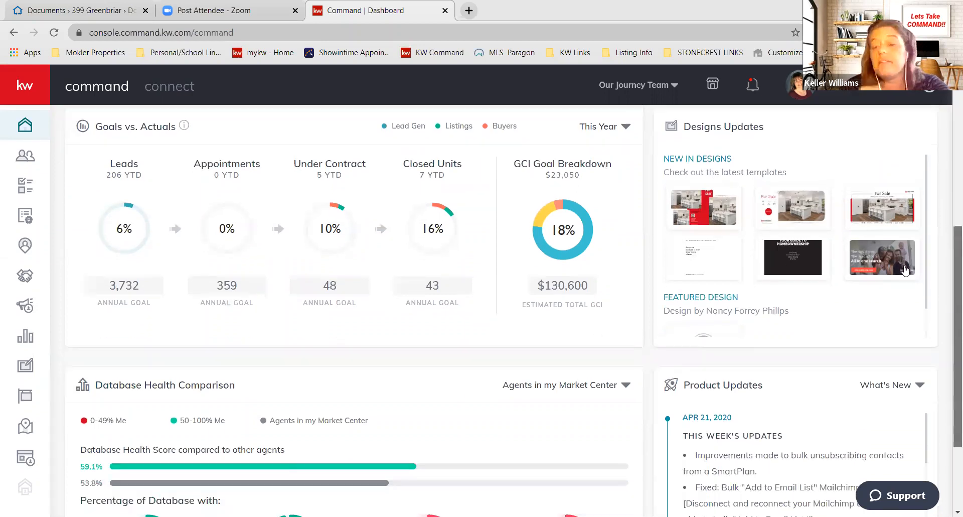
scroll(949, 297, down, 4)
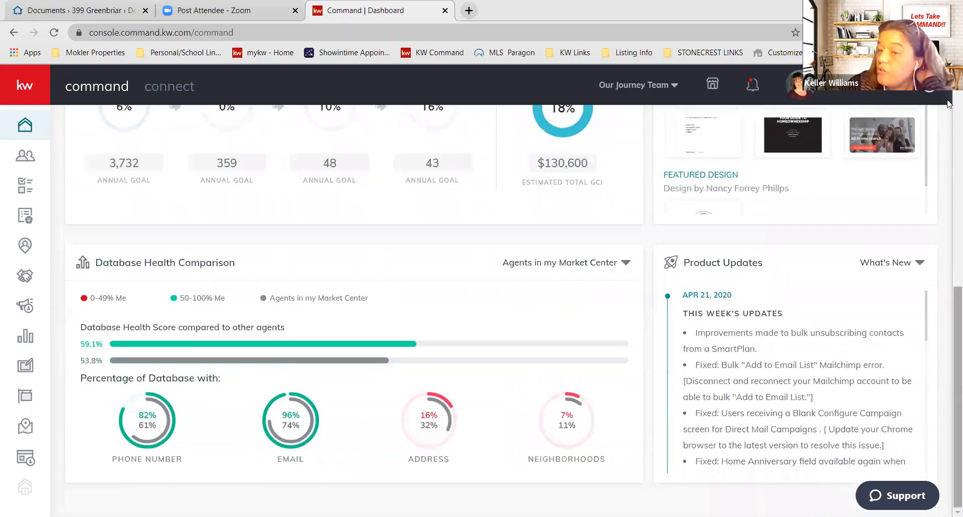
scroll(918, 167, up, 8)
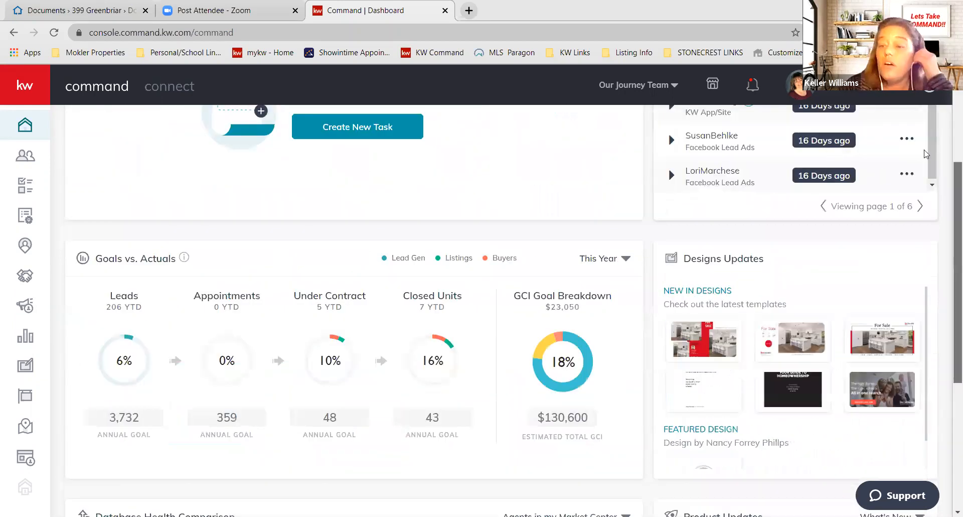
scroll(876, 135, up, 5)
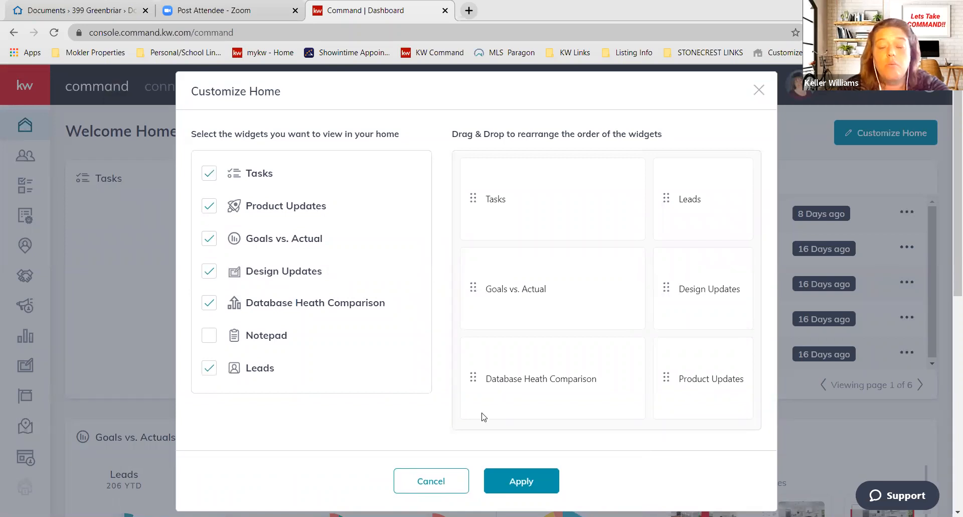
Try moving the Goals vs. Actual widget toward the Tasks position in Customize Home, and leave without applying
drag(472, 288, 472, 198)
drag(472, 262, 510, 278)
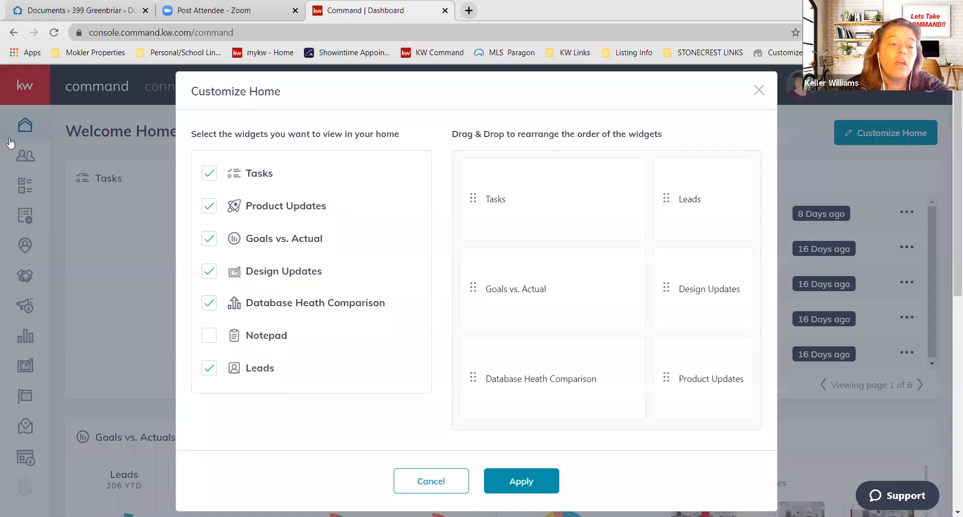
click(153, 162)
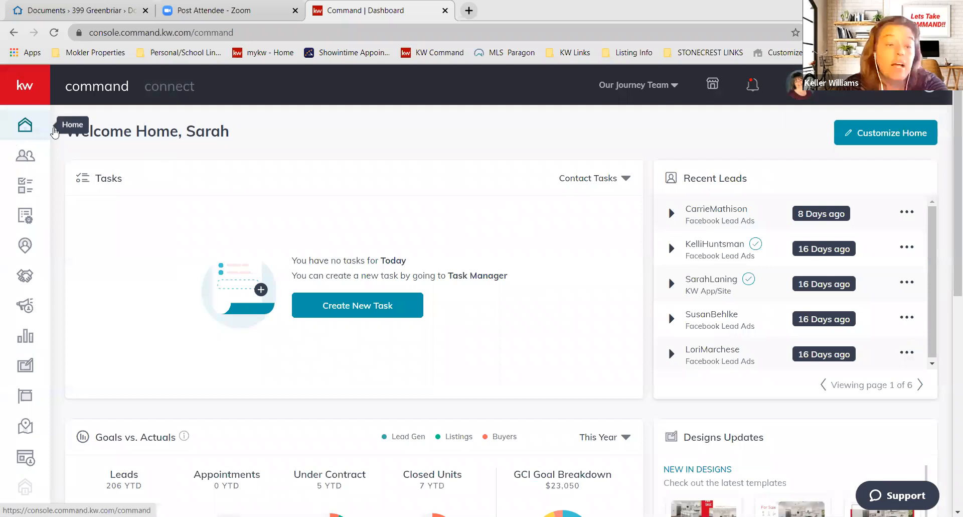
click(14, 94)
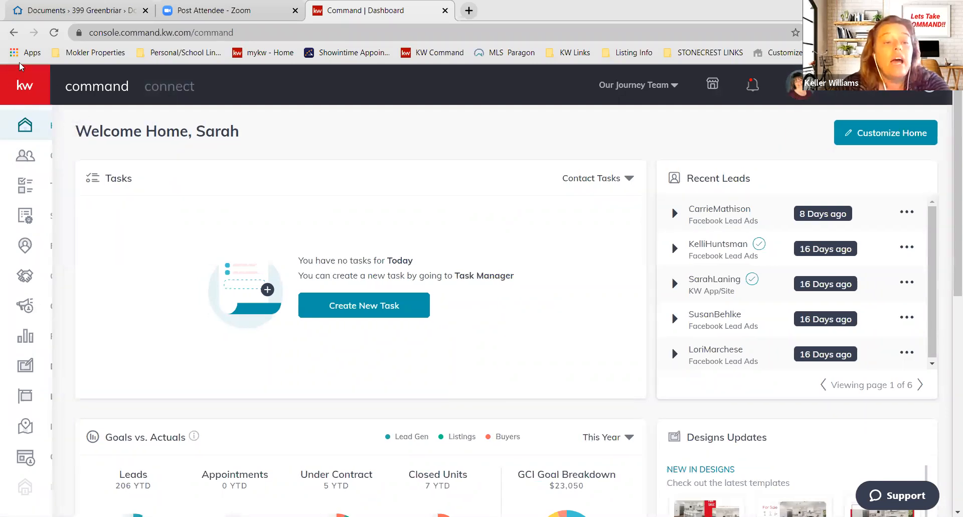
click(57, 470)
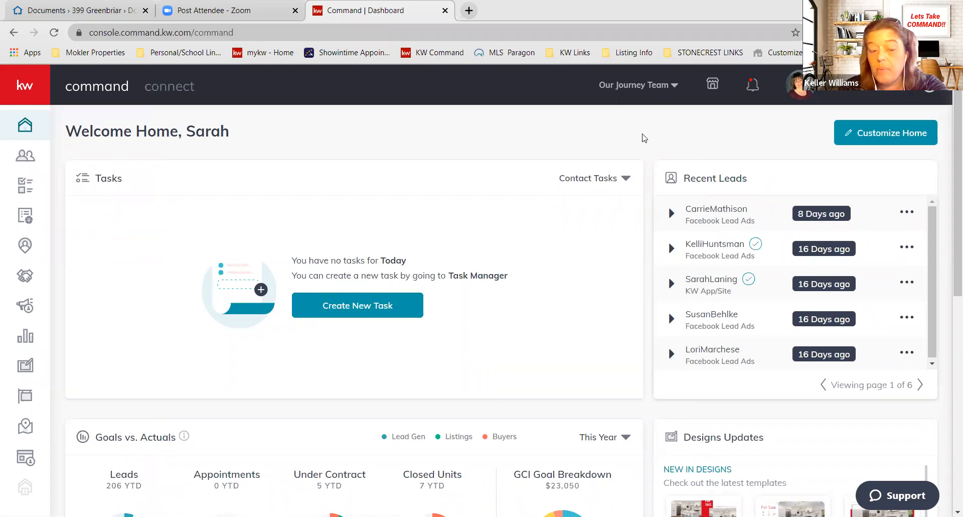
drag(645, 117, 606, 95)
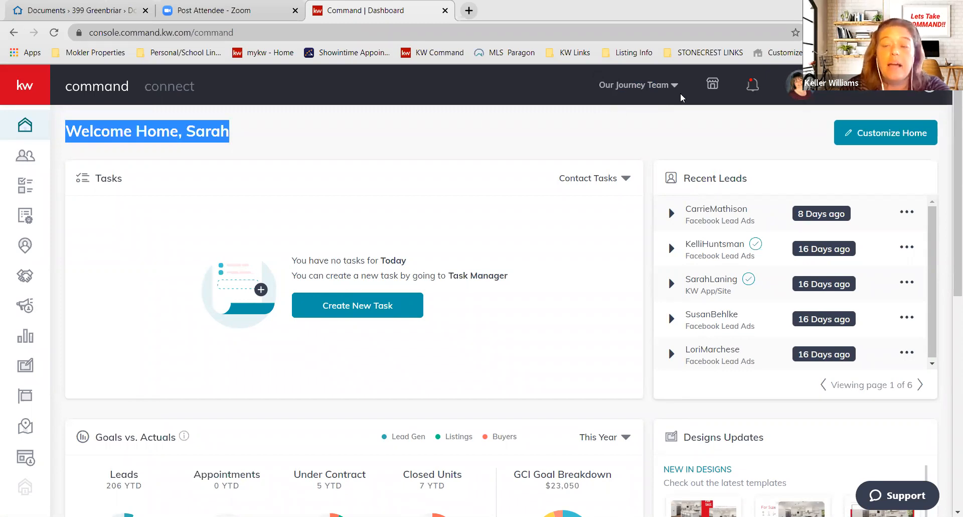
click(723, 105)
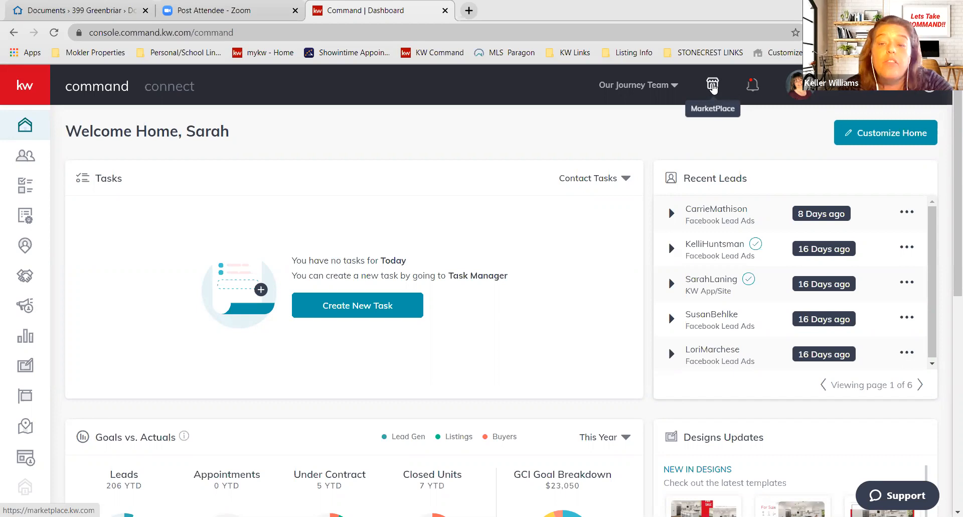
click(712, 86)
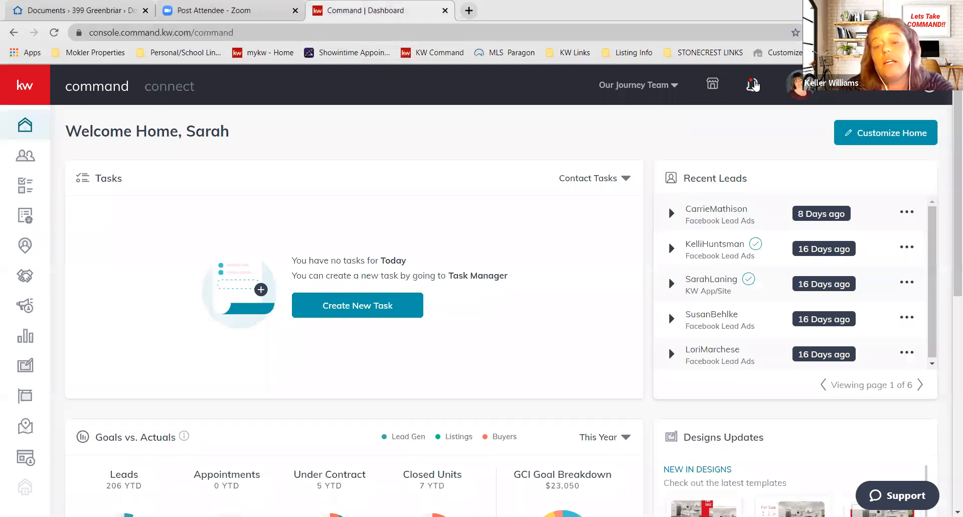
View the list of account notifications and close it without dismissing any
click(752, 85)
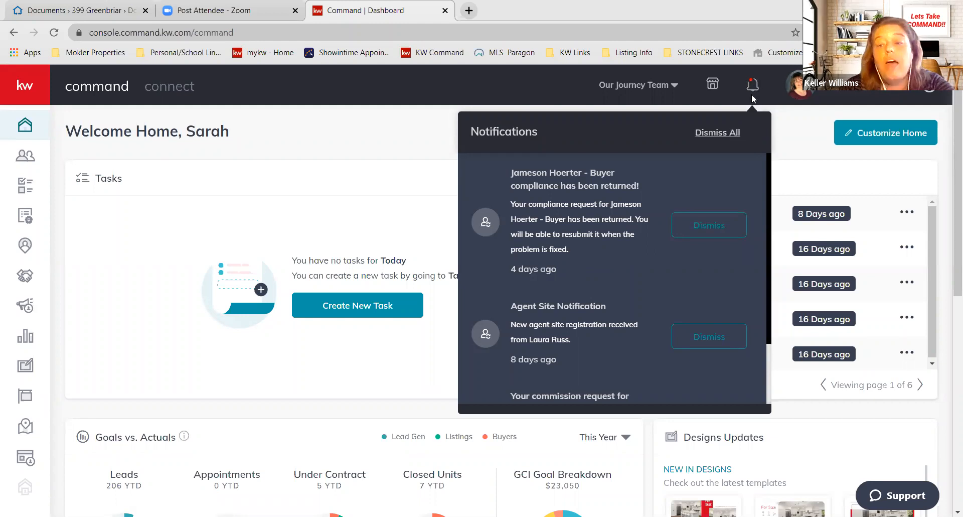
click(633, 143)
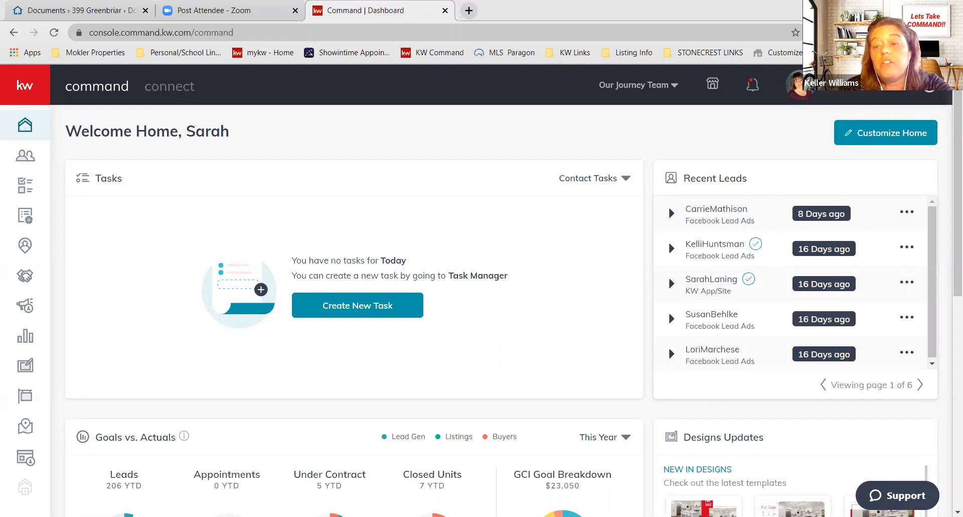
Open the account's Settings page from the profile options
click(866, 95)
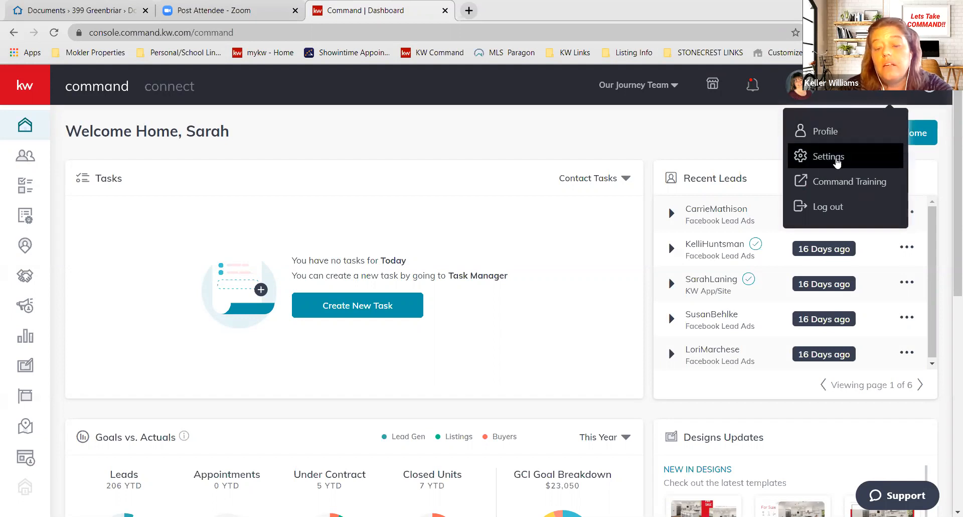
click(826, 157)
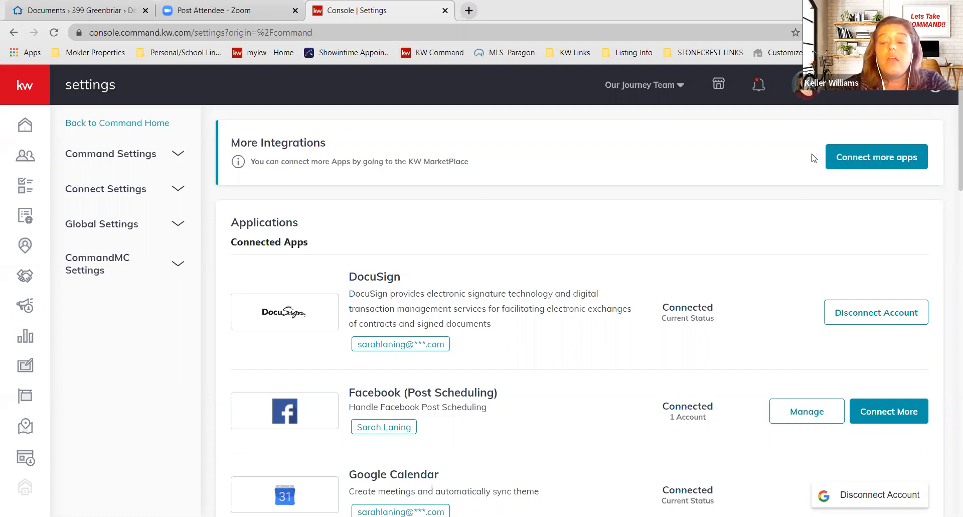
Review the Connected Apps list in the settings, from DocuSign and Facebook through Gmail, Twilio and Google Adwords
scroll(814, 158, down, 1)
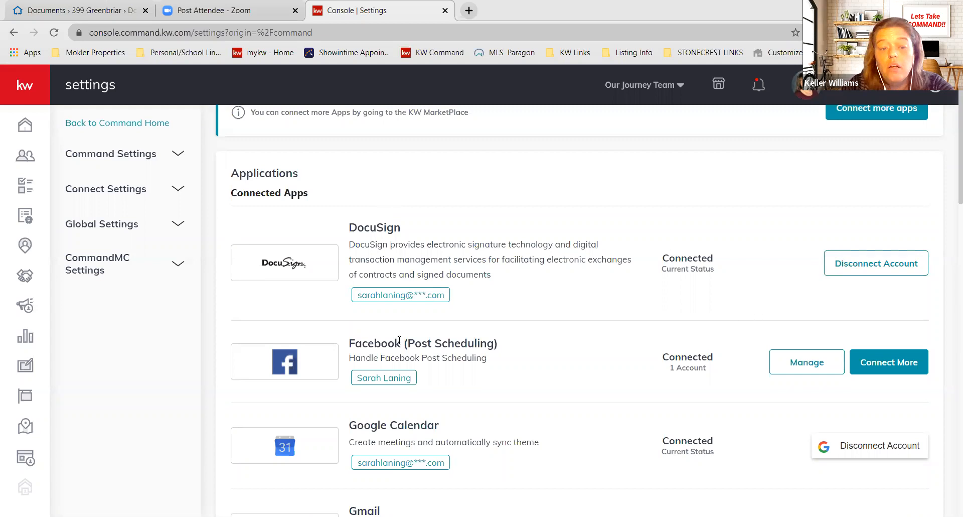
scroll(949, 195, down, 1)
scroll(949, 199, down, 1)
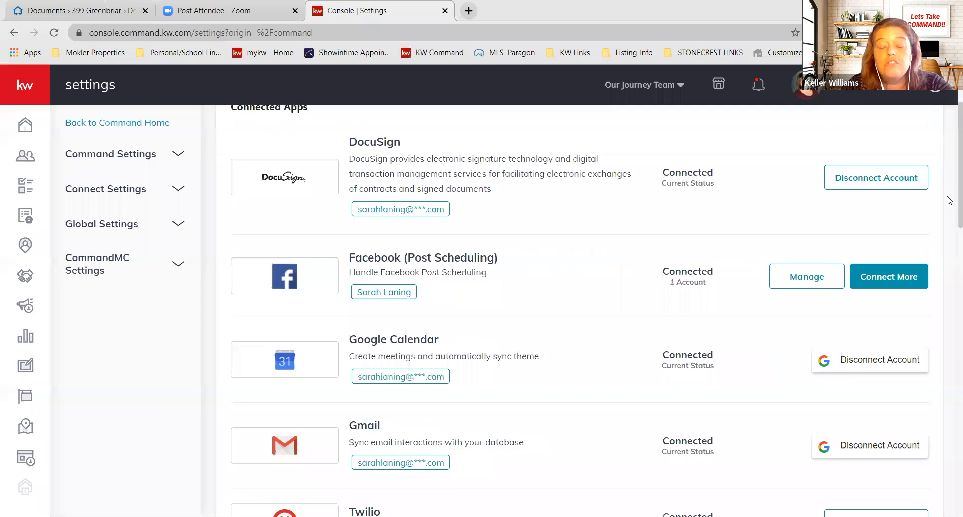
scroll(949, 200, down, 1)
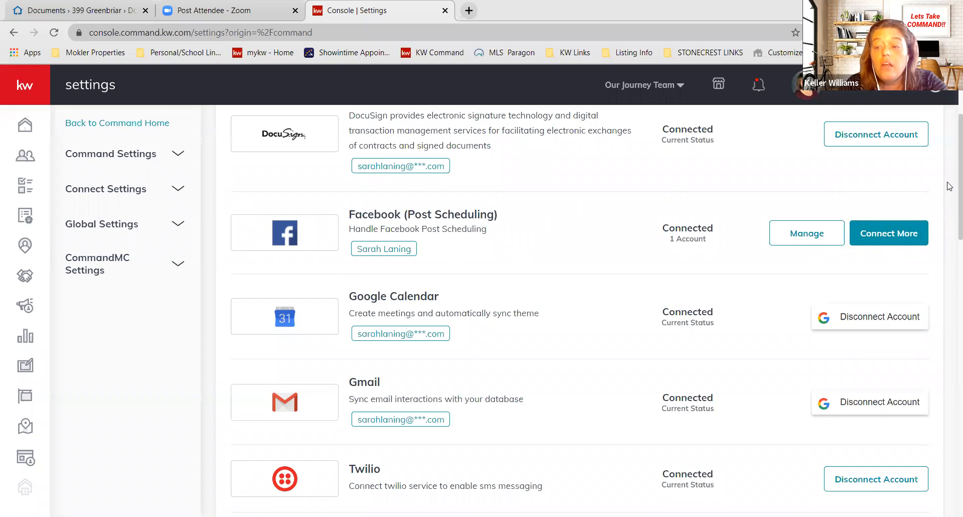
scroll(949, 211, down, 2)
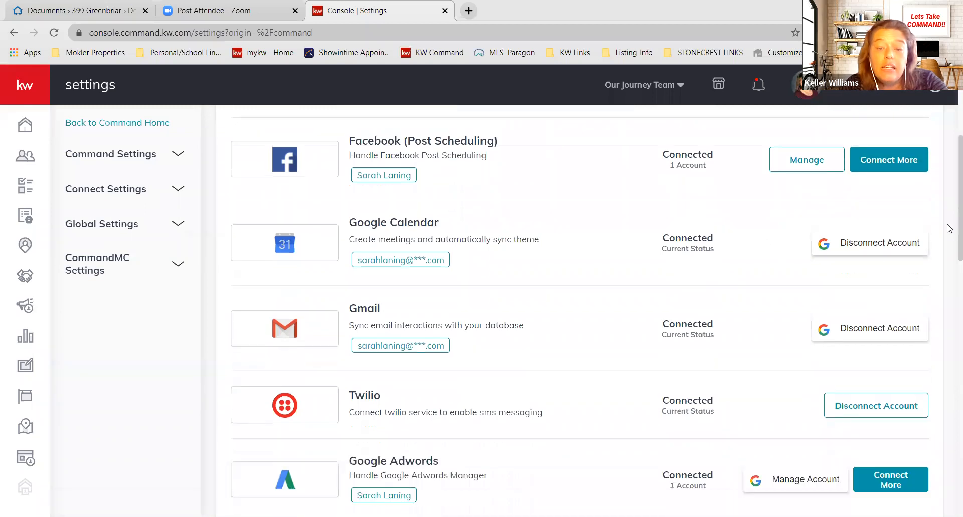
scroll(709, 254, down, 1)
scroll(652, 281, down, 1)
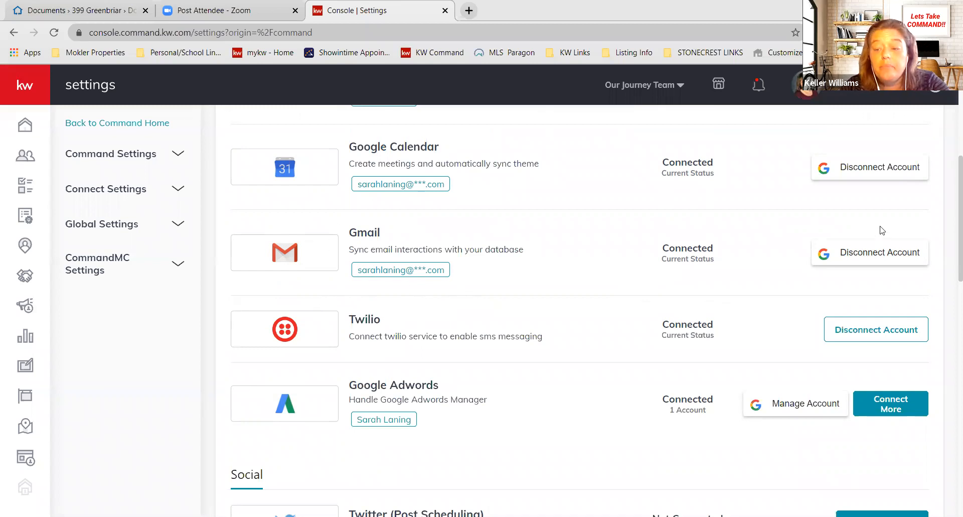
scroll(948, 240, down, 2)
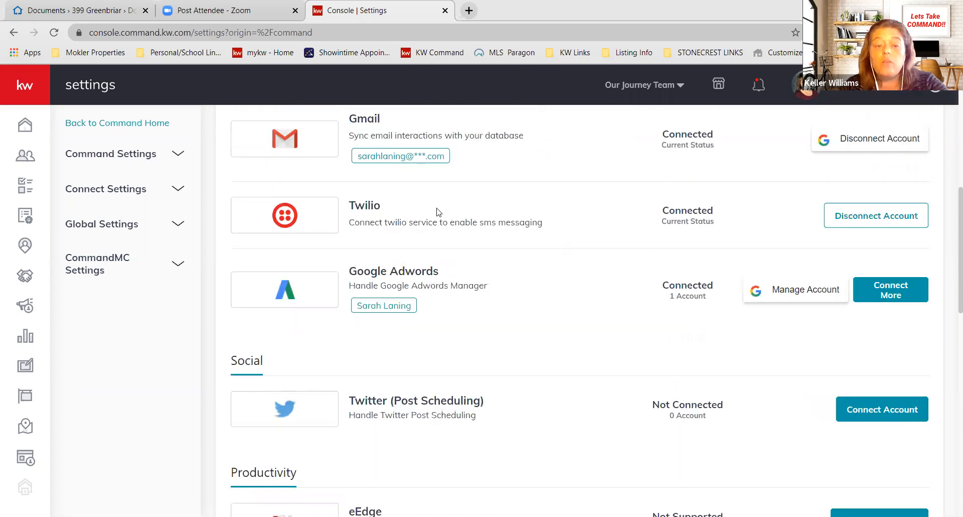
Review the integrations listed under Social, Productivity, Marketing Automation and Email Services in the application settings
scroll(437, 209, down, 1)
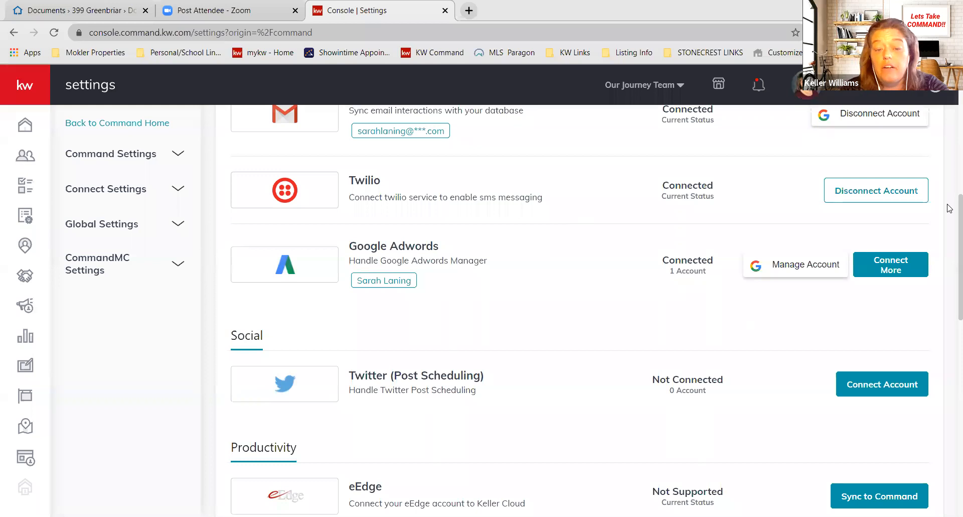
scroll(950, 221, down, 1)
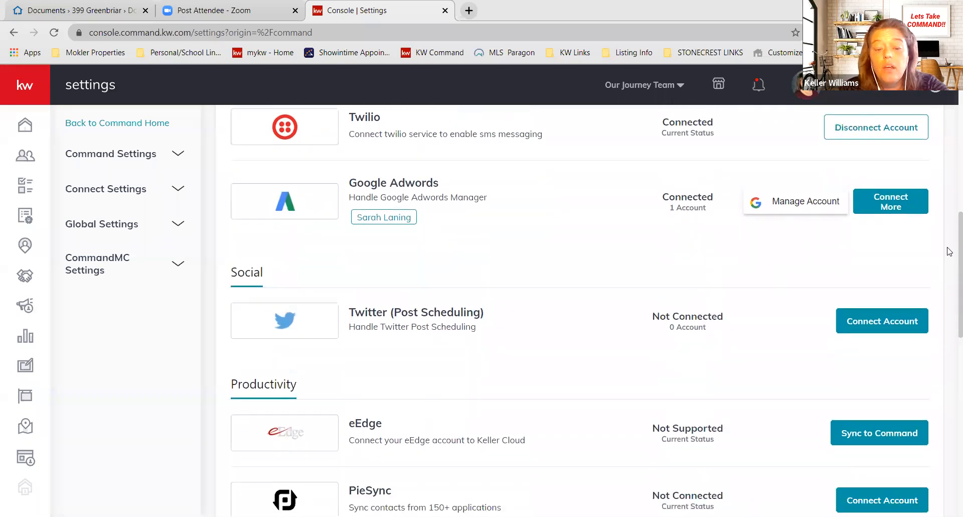
scroll(949, 261, down, 1)
scroll(949, 271, down, 3)
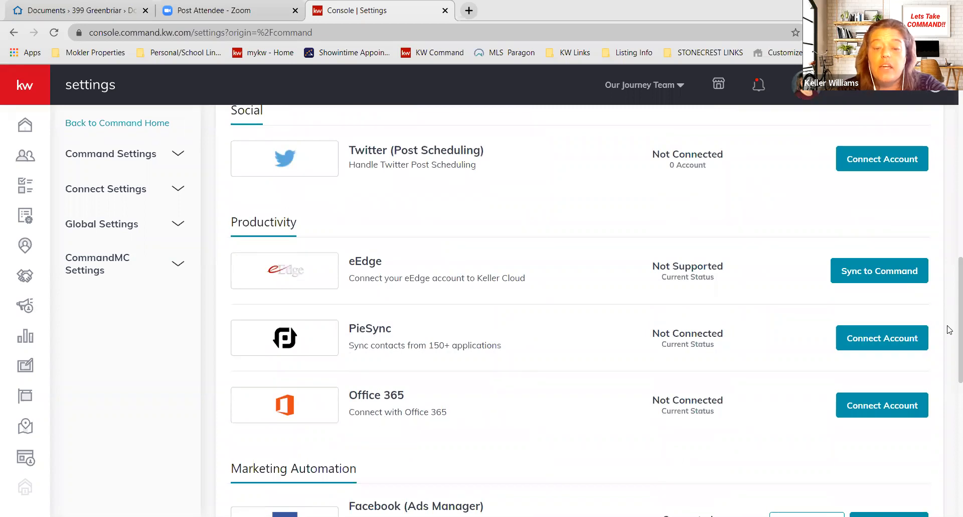
scroll(949, 336, down, 4)
scroll(949, 388, down, 2)
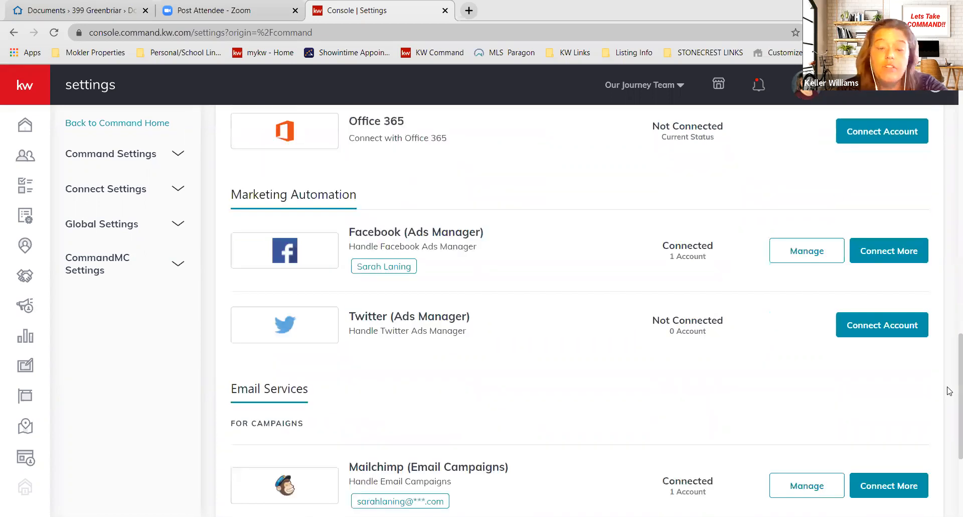
scroll(949, 389, down, 3)
scroll(950, 346, up, 1)
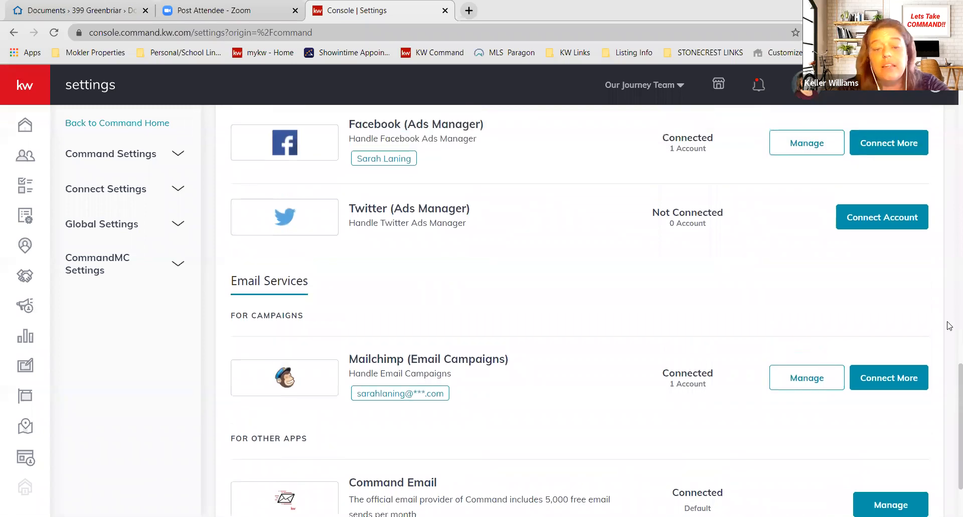
scroll(949, 325, up, 4)
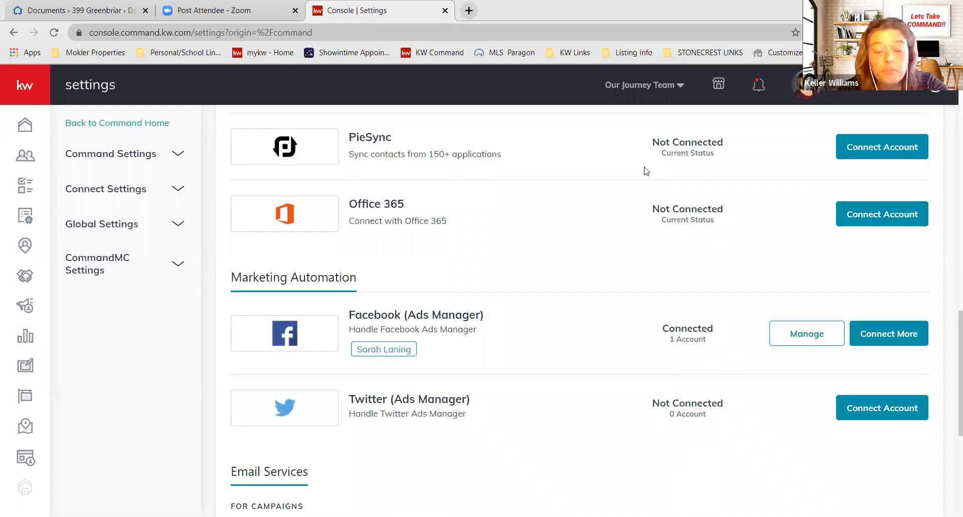
scroll(950, 313, up, 1)
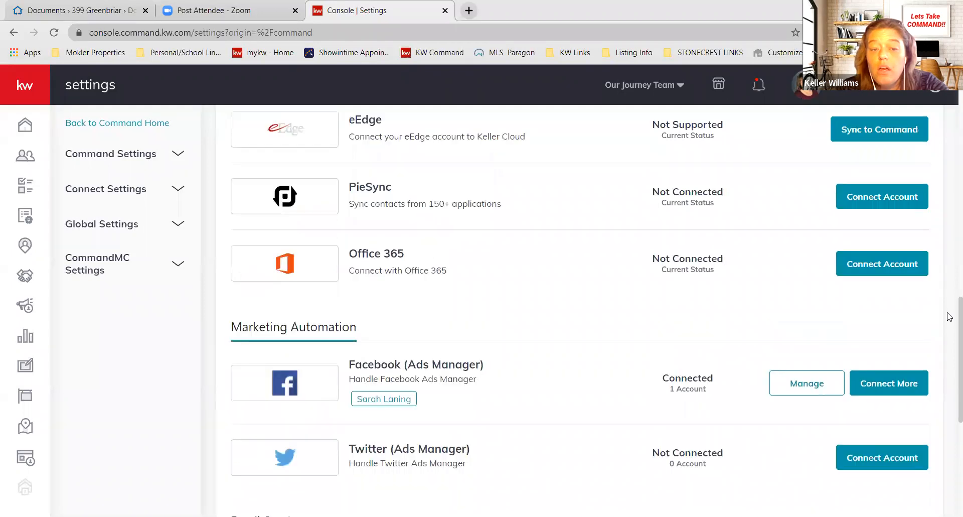
Review the app integrations again, from Twilio and Google Adwords through Social and Productivity to Marketing Automation and Email Services
scroll(949, 306, up, 5)
scroll(949, 311, up, 2)
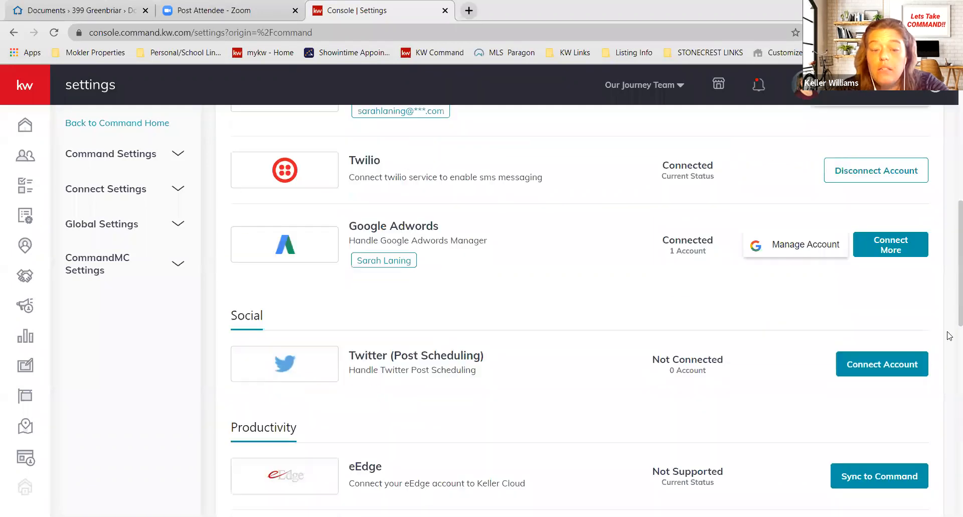
scroll(949, 341, down, 3)
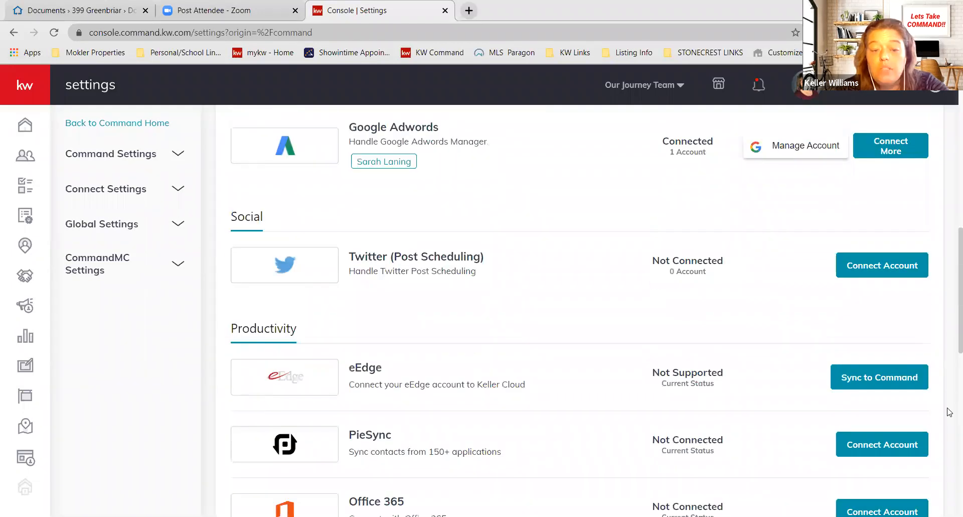
scroll(949, 417, down, 4)
scroll(950, 437, down, 5)
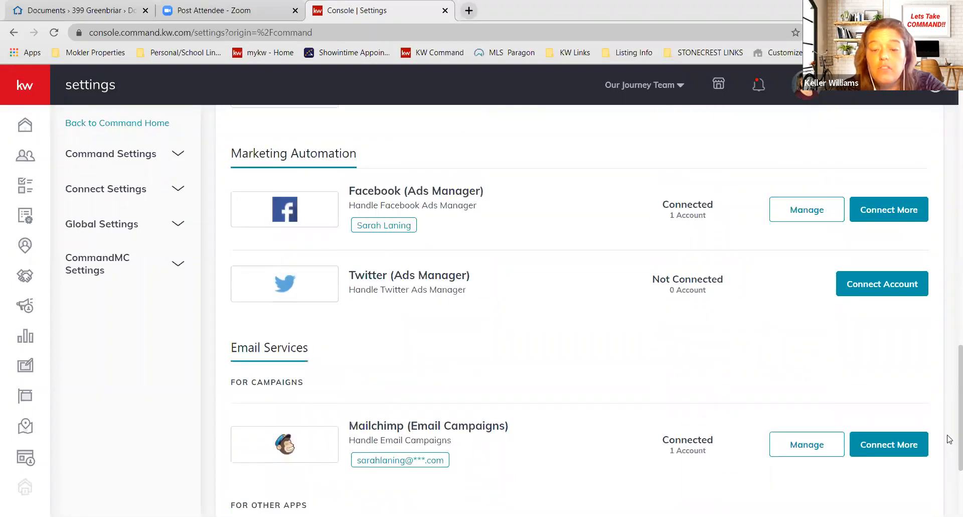
scroll(950, 391, down, 3)
scroll(949, 337, up, 3)
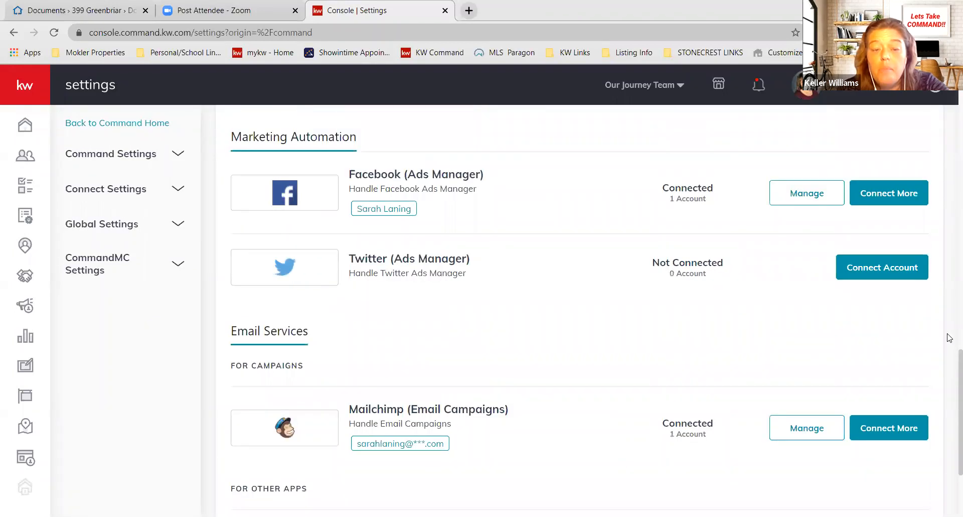
Examine the eEdge, PieSync, Office 365, Facebook and Twitter ad integrations, then Mailchimp and Command Email
scroll(949, 337, up, 5)
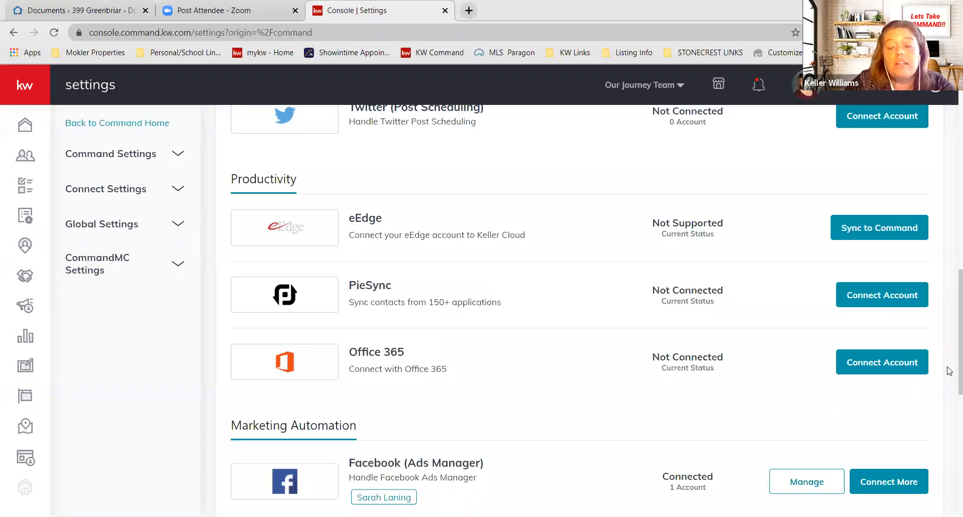
scroll(949, 308, down, 1)
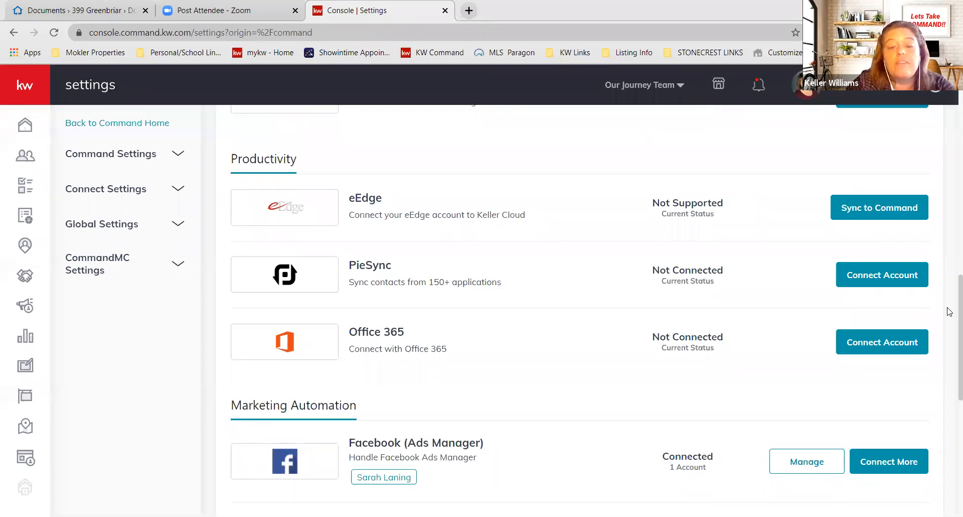
scroll(949, 311, down, 1)
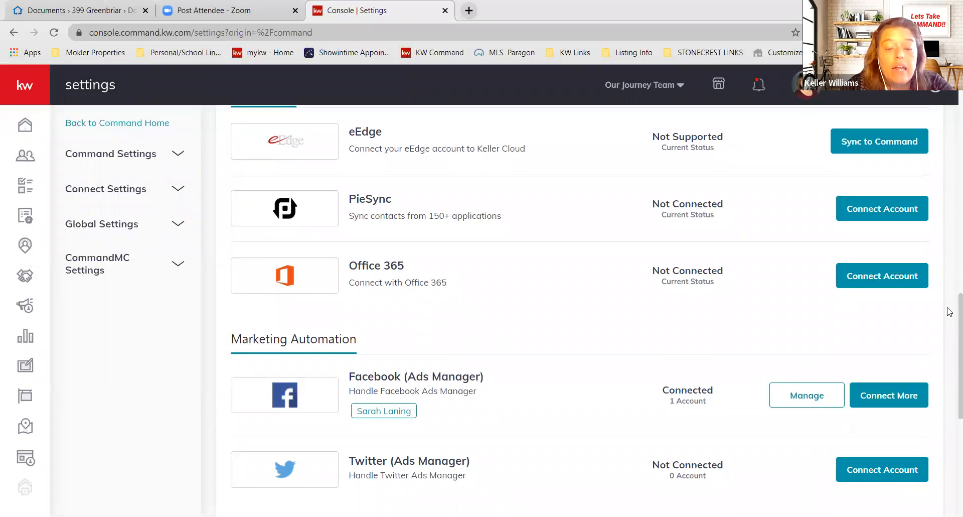
scroll(949, 351, down, 1)
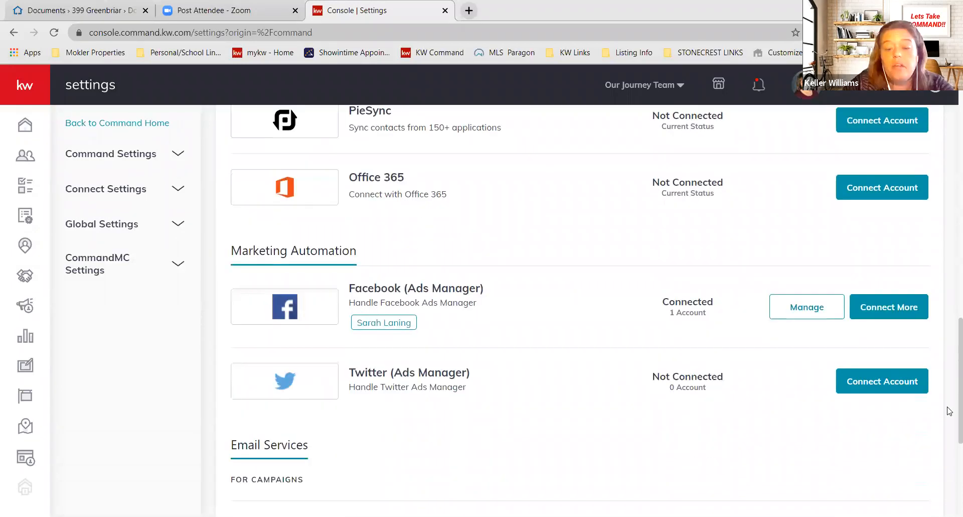
scroll(949, 422, down, 1)
scroll(530, 291, down, 3)
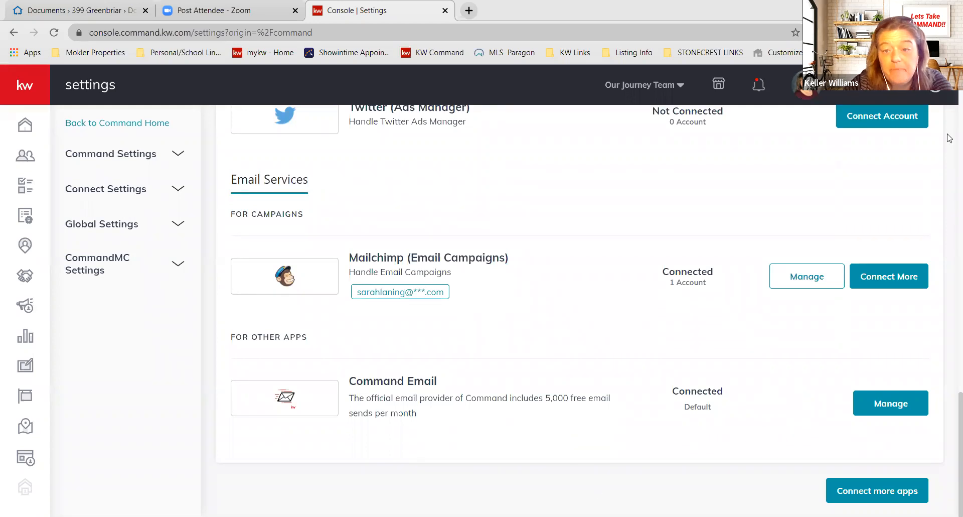
Open the Marketing Profile page under Connect Settings
scroll(949, 453, up, 1)
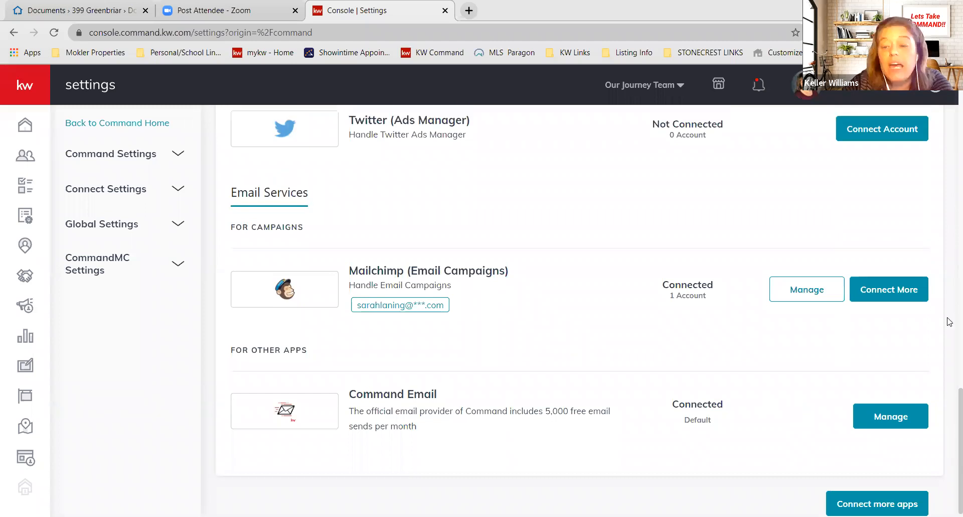
scroll(949, 309, up, 2)
scroll(949, 127, up, 6)
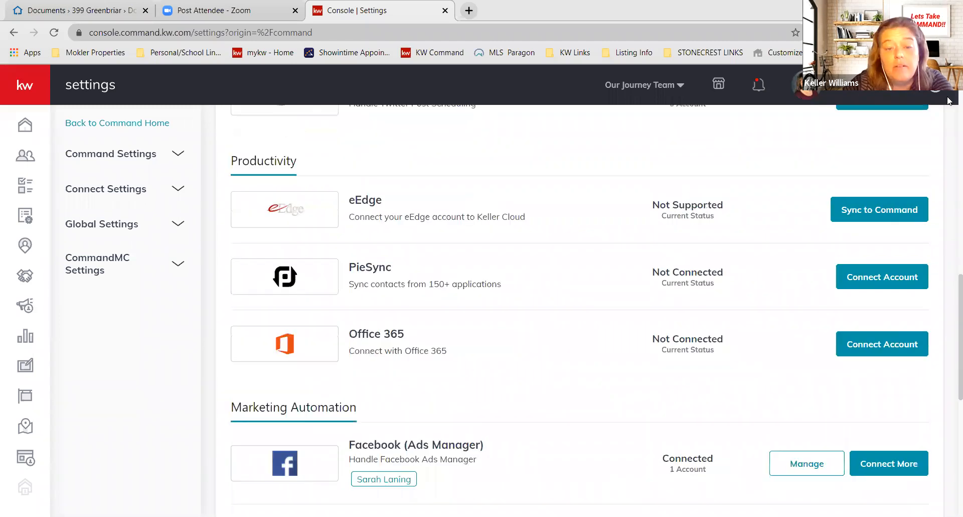
scroll(949, 101, up, 10)
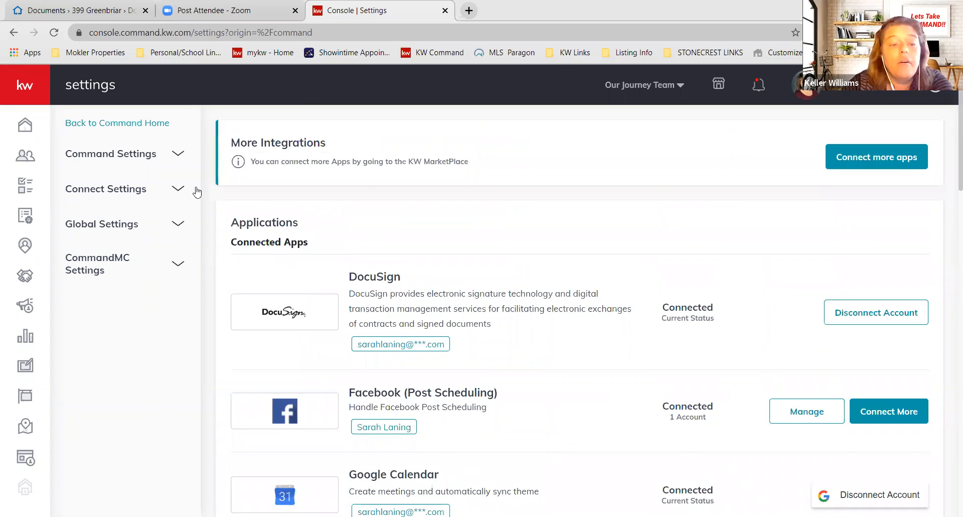
click(128, 193)
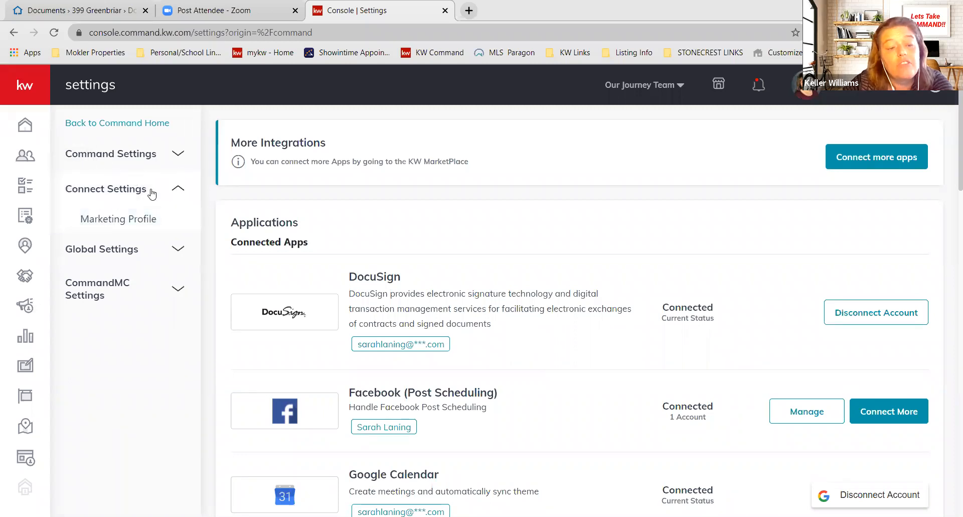
click(136, 225)
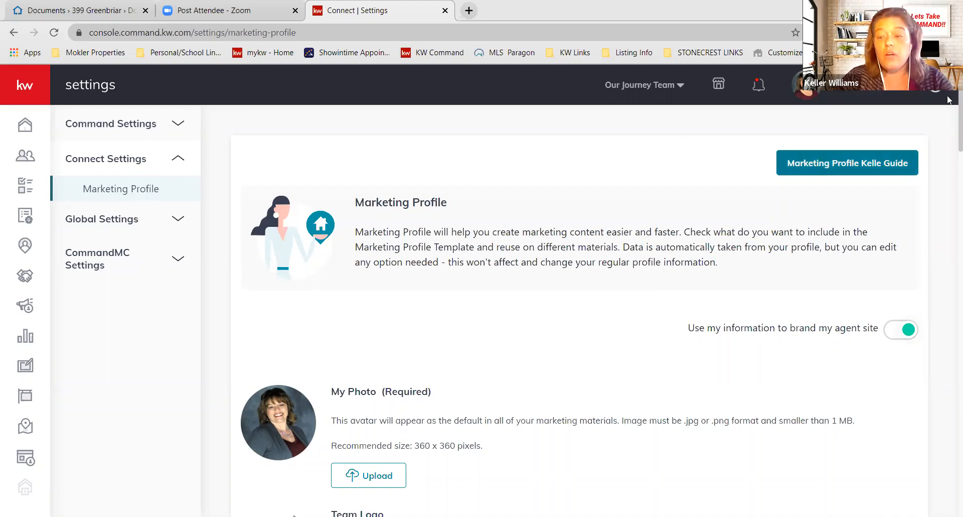
Look over the Marketing Profile introduction and photo and logo sections, and open the Marketing Profile Kelle Guide
scroll(729, 151, down, 1)
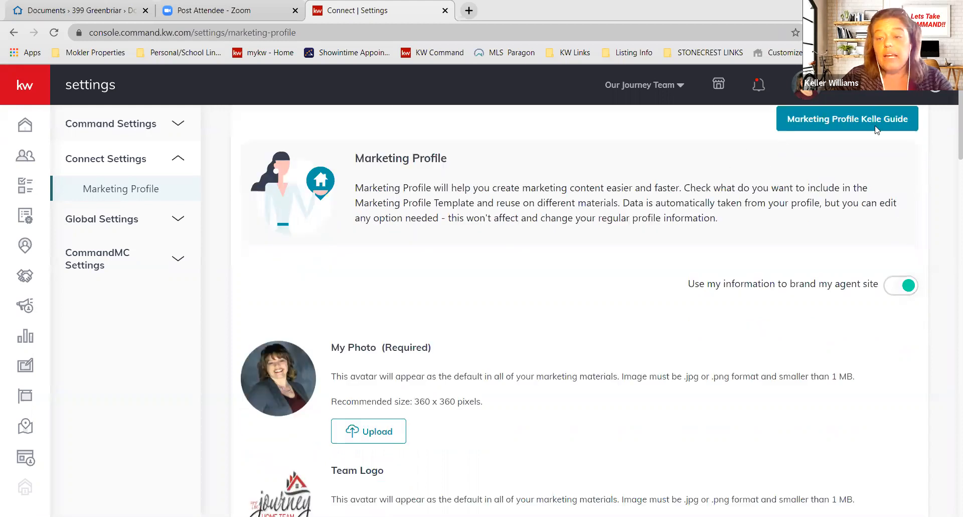
scroll(854, 172, down, 1)
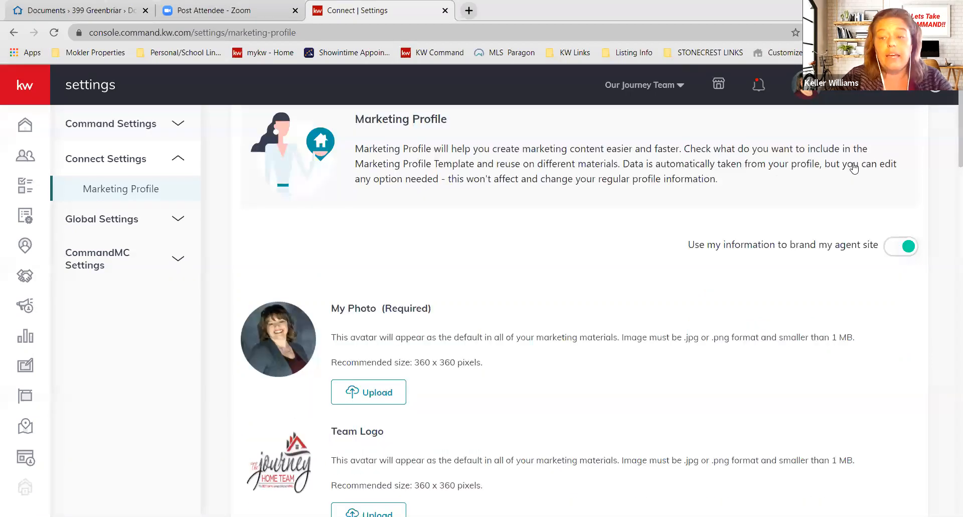
scroll(854, 167, up, 2)
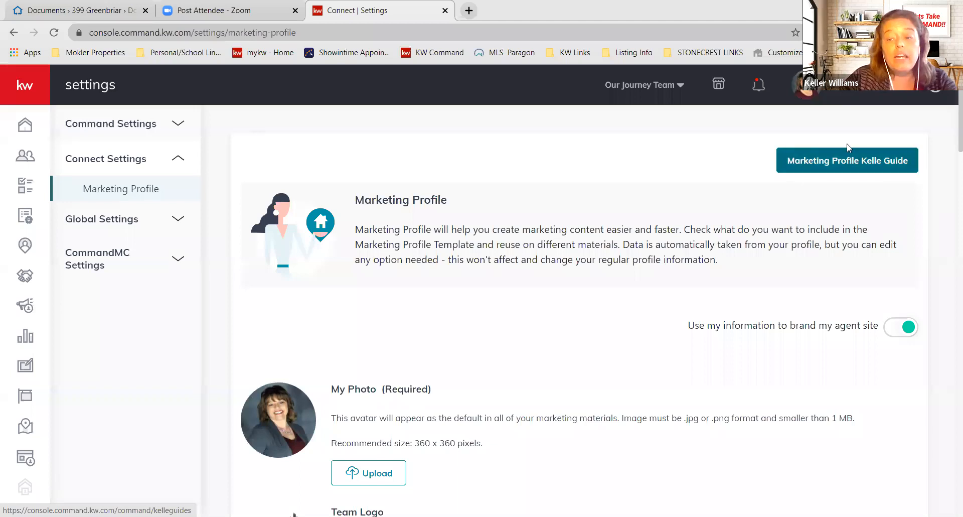
click(842, 167)
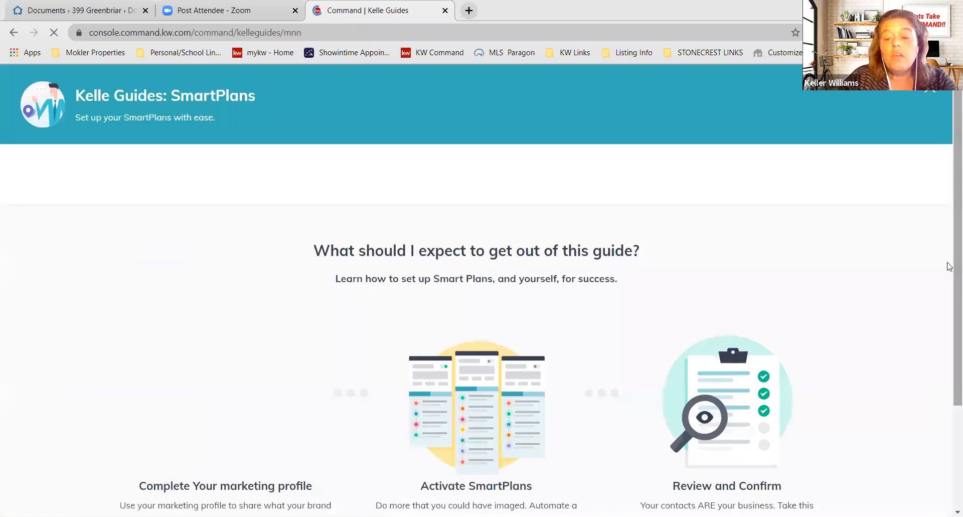
Read what the SmartPlans Kelle Guide covers and start the guide
scroll(589, 393, down, 1)
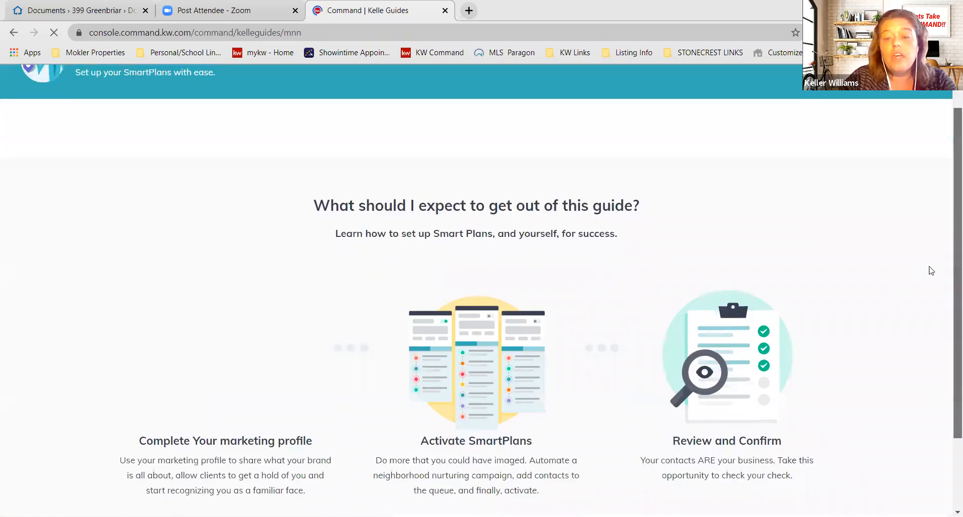
scroll(932, 270, down, 2)
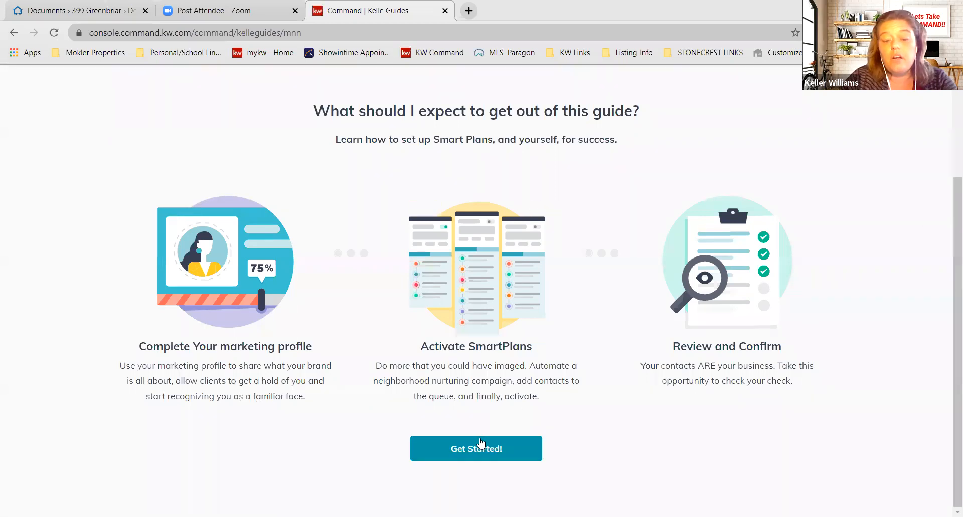
click(480, 445)
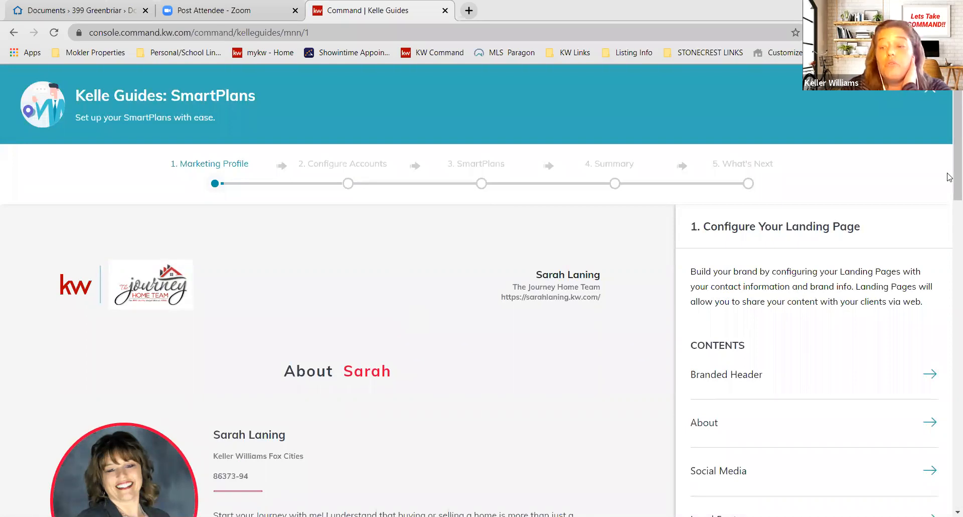
Start the landing page configuration with the Branded Header section
scroll(741, 238, down, 2)
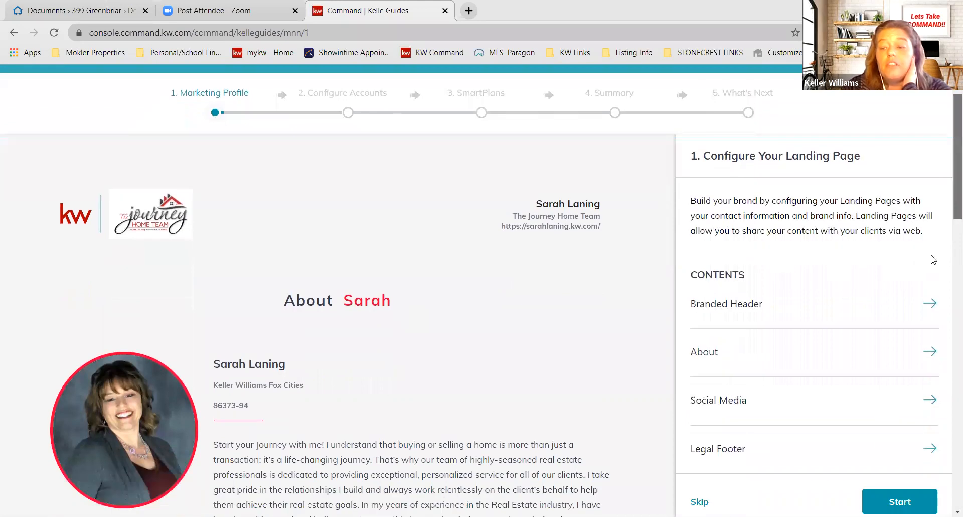
scroll(949, 221, down, 1)
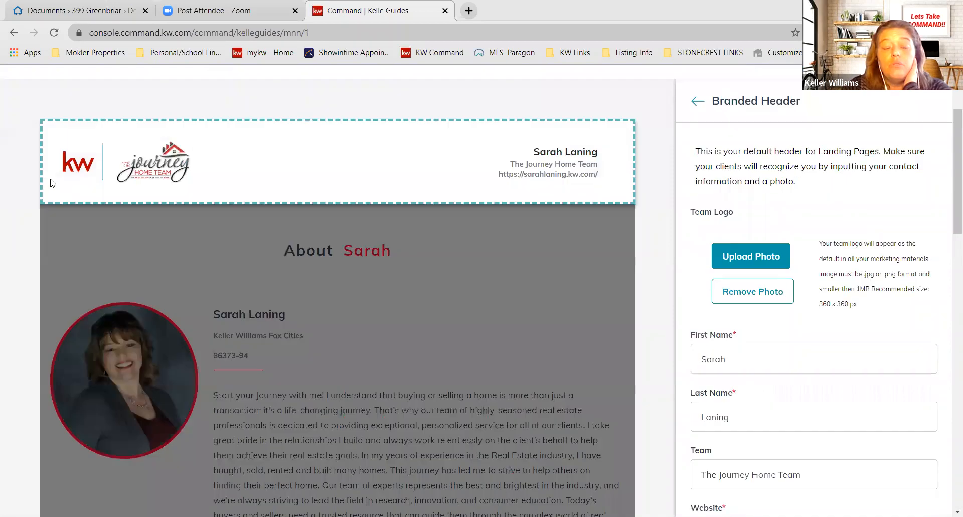
click(52, 180)
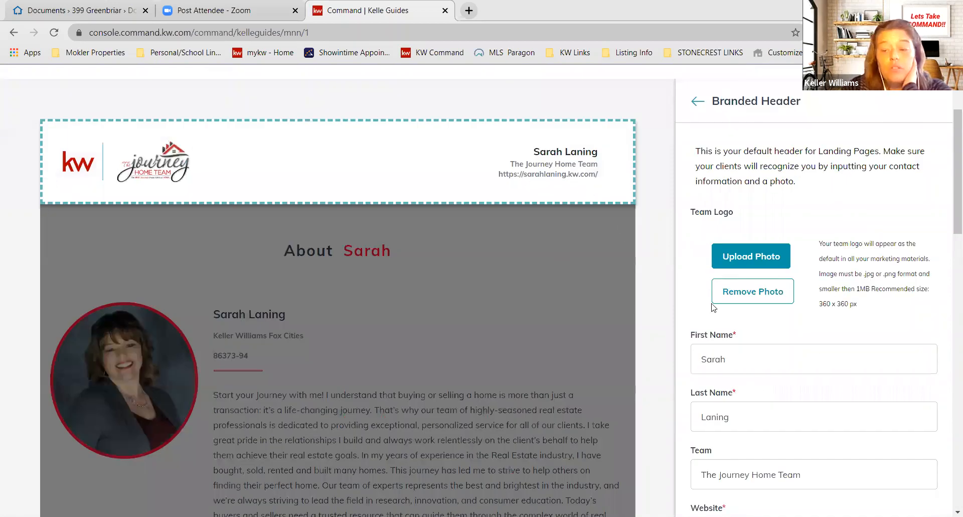
Review the Branded Header's team logo, first name, last name, team and website fields
scroll(834, 290, up, 1)
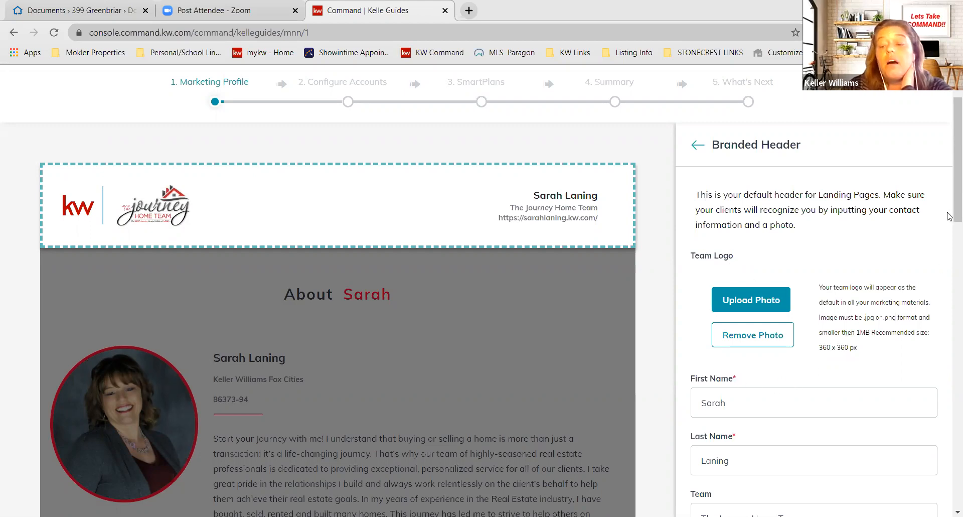
scroll(949, 173, down, 1)
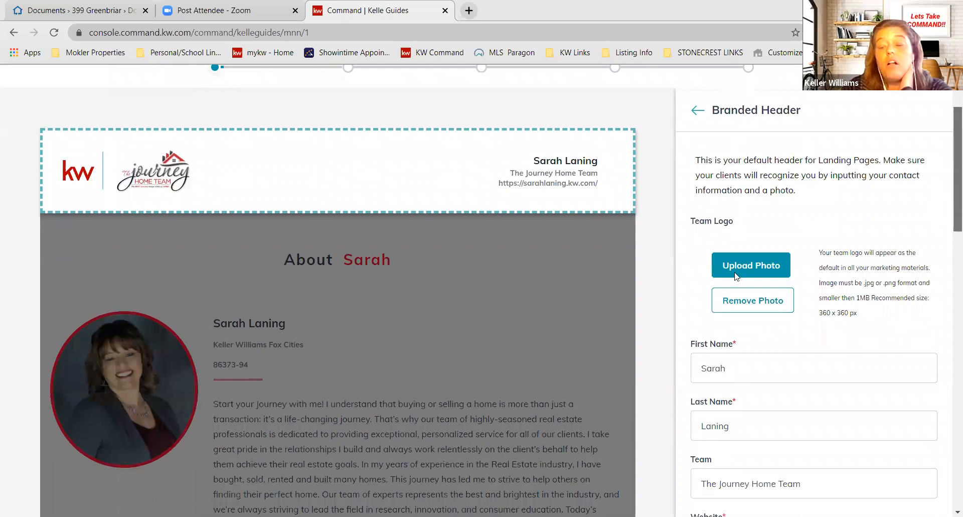
scroll(735, 301, down, 1)
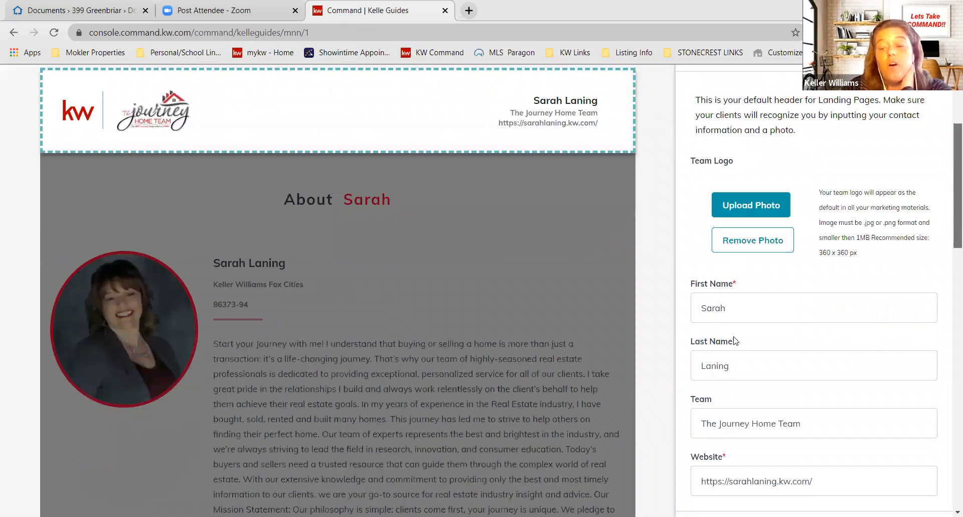
scroll(735, 341, down, 3)
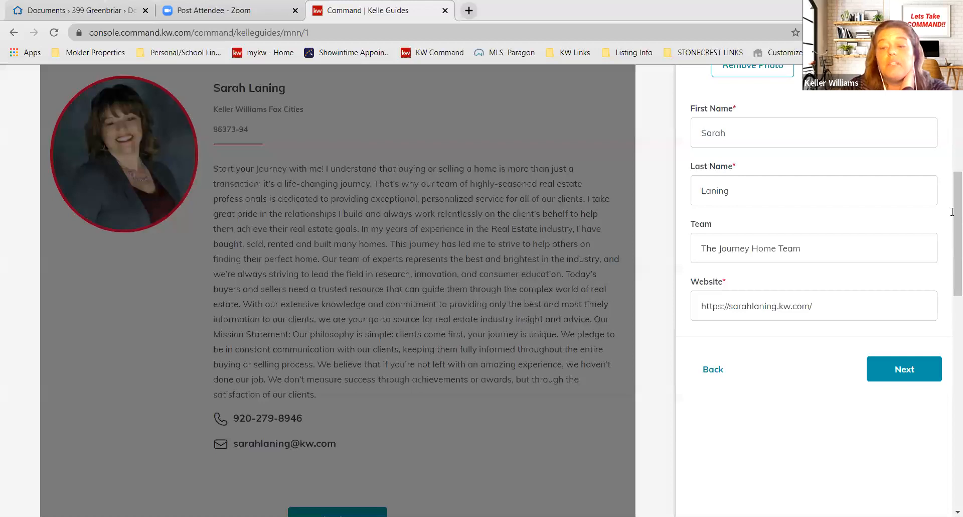
Continue to the About section and review its photo, DBA logo, license number and contact fields
scroll(951, 211, up, 4)
scroll(951, 211, down, 1)
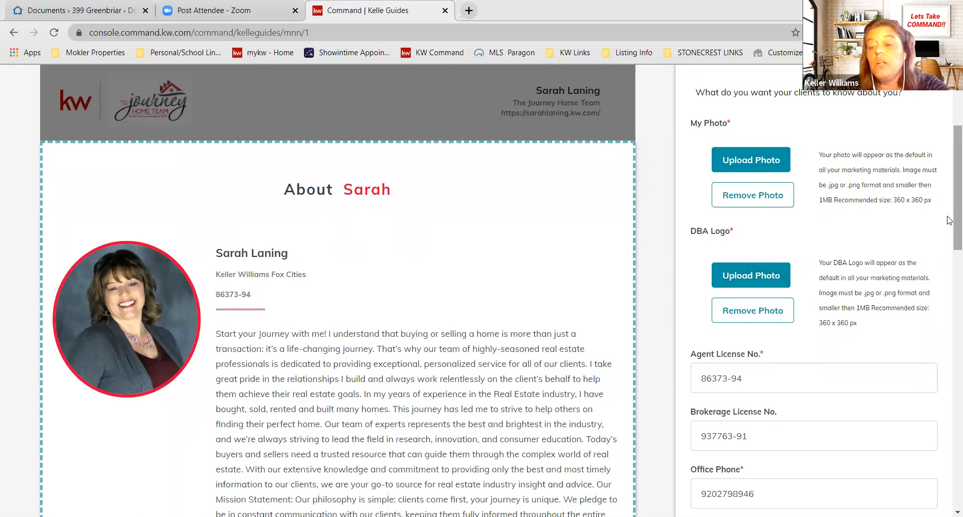
scroll(949, 240, down, 1)
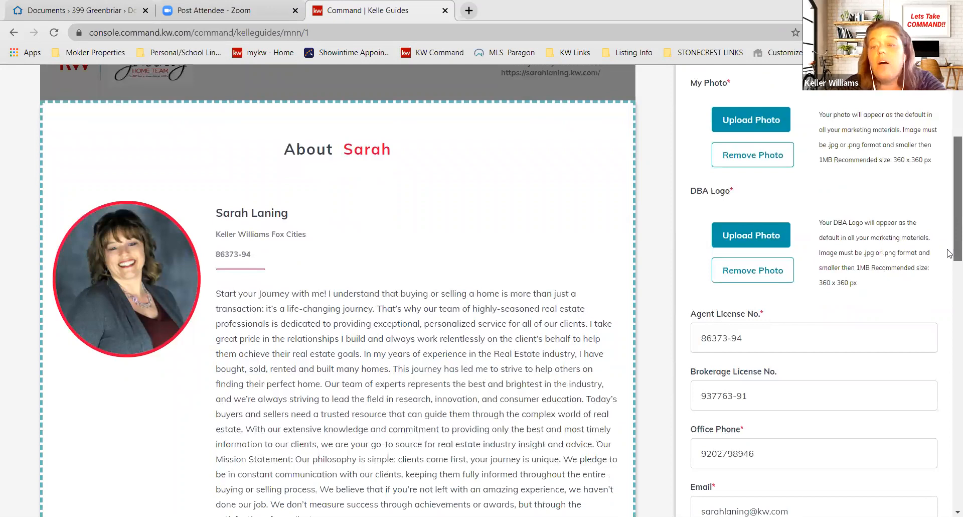
scroll(950, 253, down, 2)
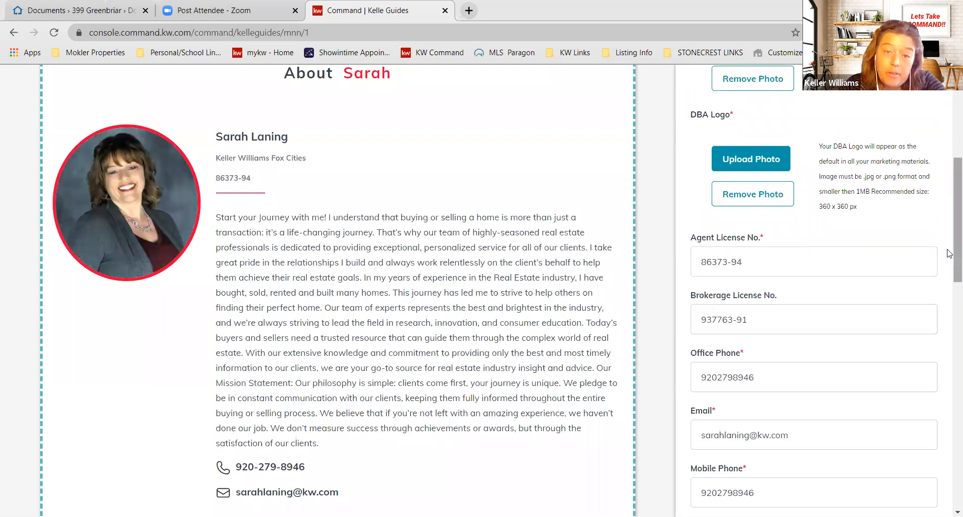
Upload DBA Logo - COMMAND - R092019 as the DBA logo, with the crop covering the whole image
click(769, 160)
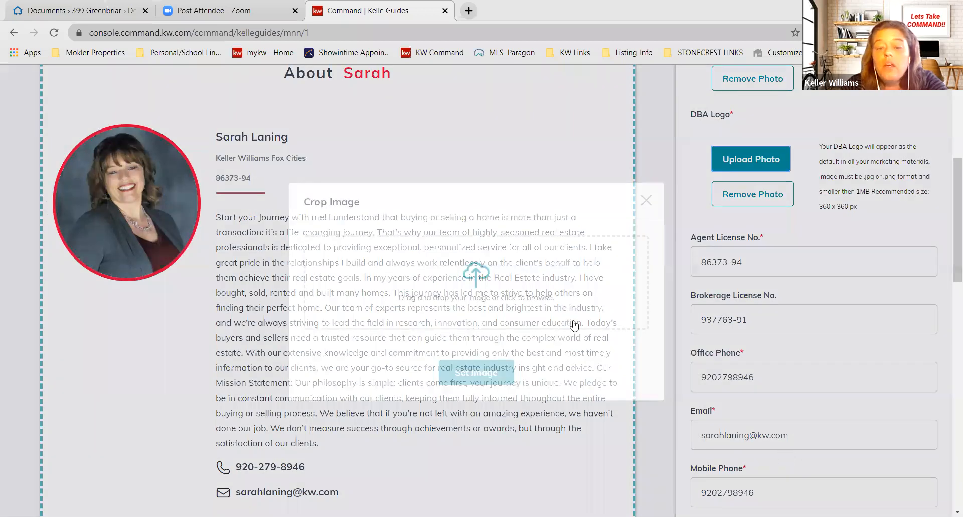
click(574, 326)
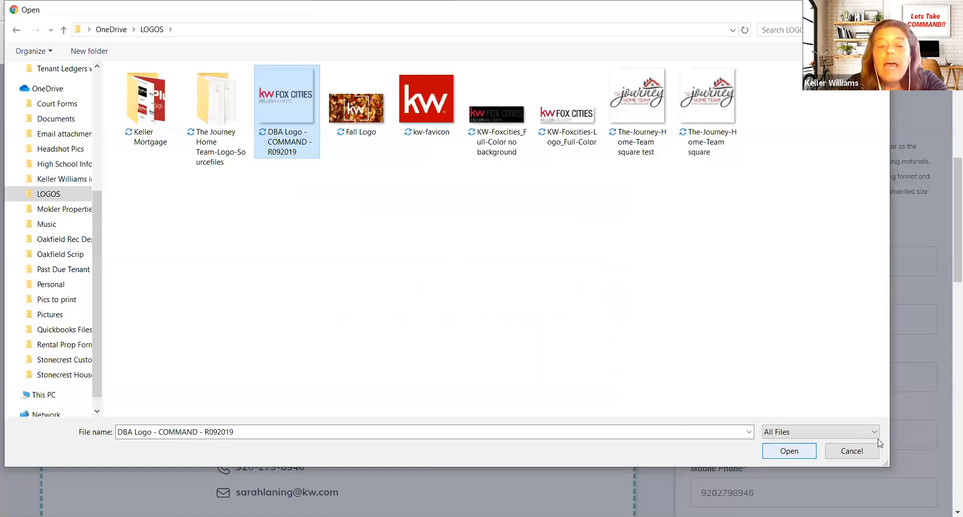
click(789, 450)
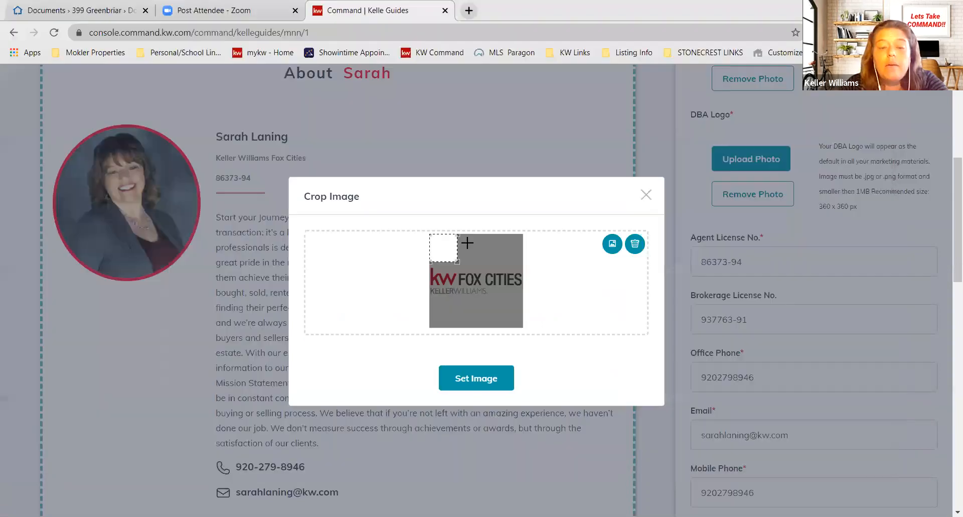
drag(458, 262, 453, 257)
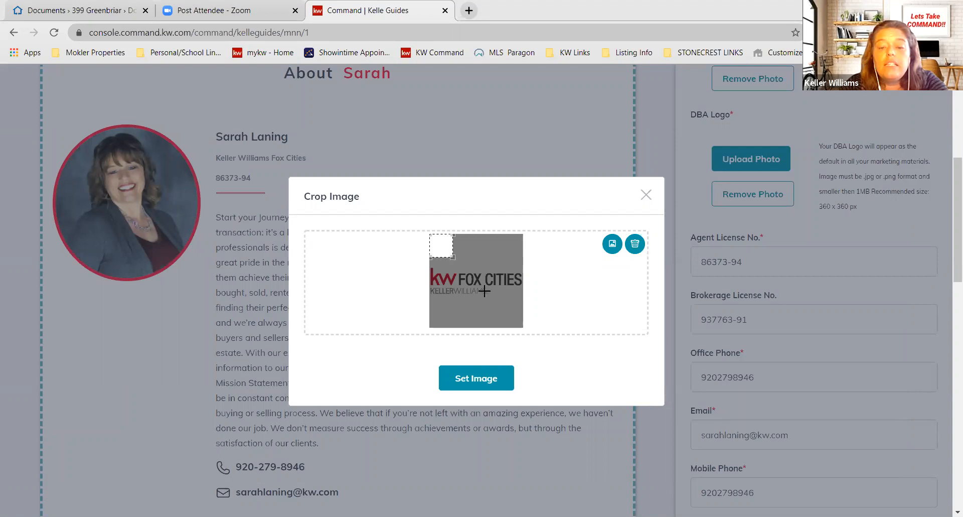
click(476, 378)
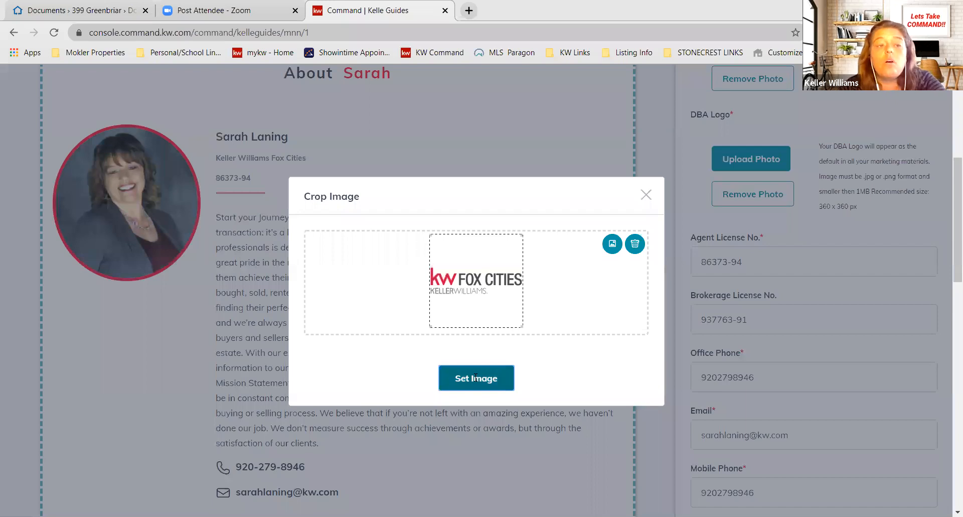
click(475, 378)
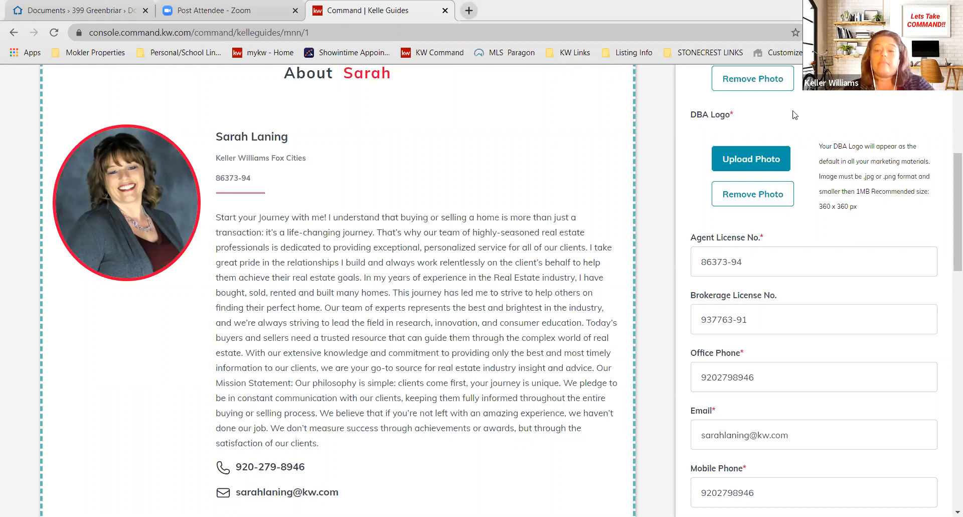
click(748, 161)
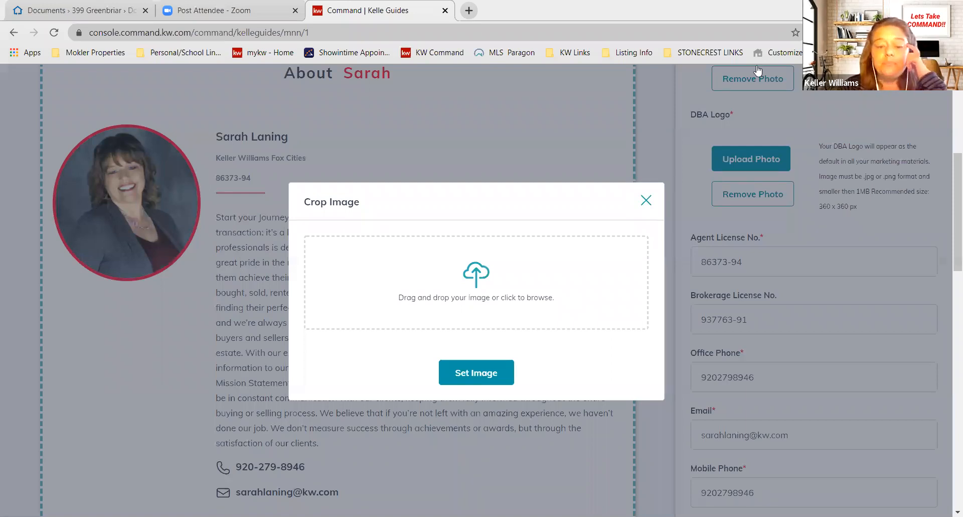
click(677, 122)
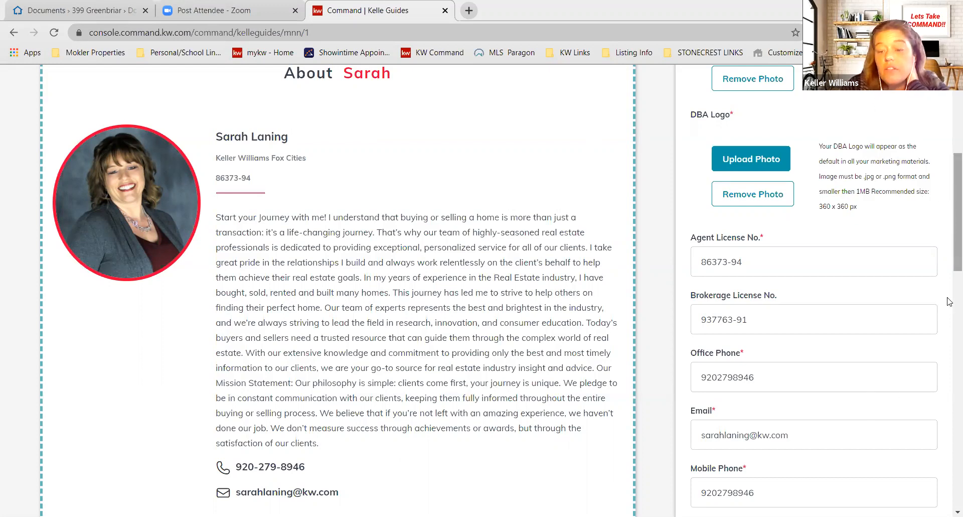
Review the About section's license, phone, email, market center, bio and credentials fields and continue to the Social Media section
scroll(950, 290, down, 2)
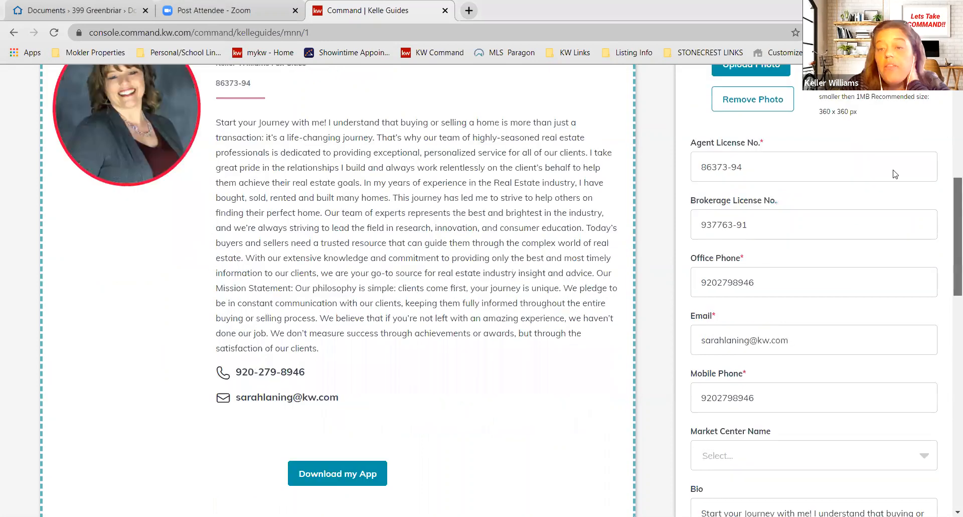
scroll(895, 174, down, 2)
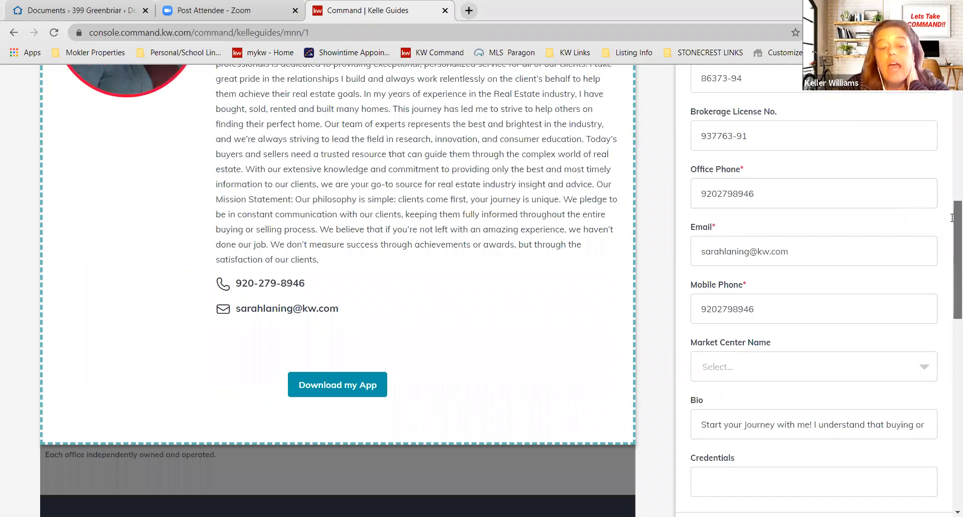
scroll(951, 217, down, 4)
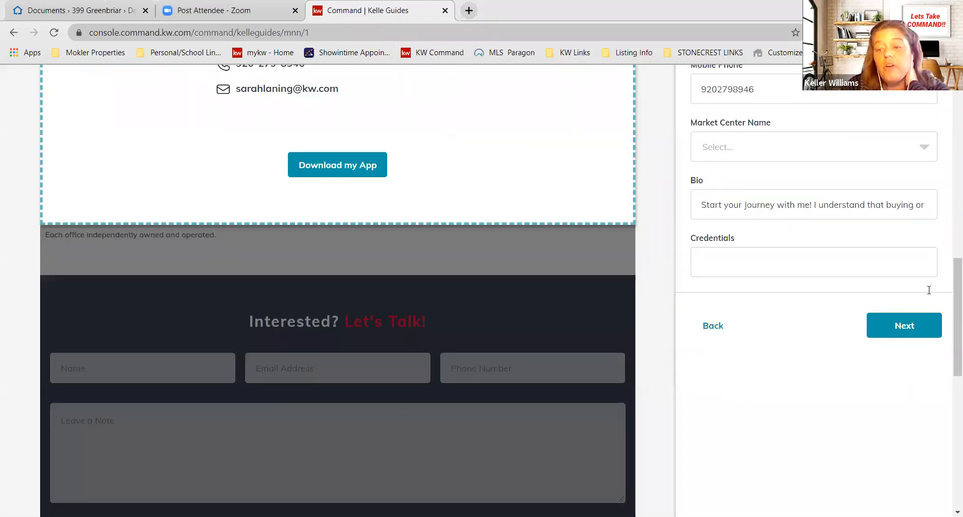
scroll(928, 289, up, 6)
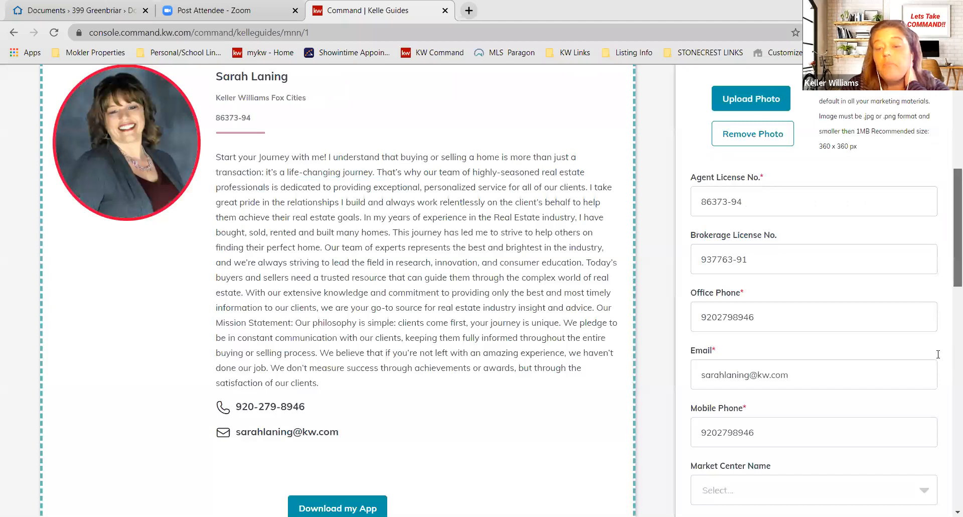
scroll(938, 354, down, 5)
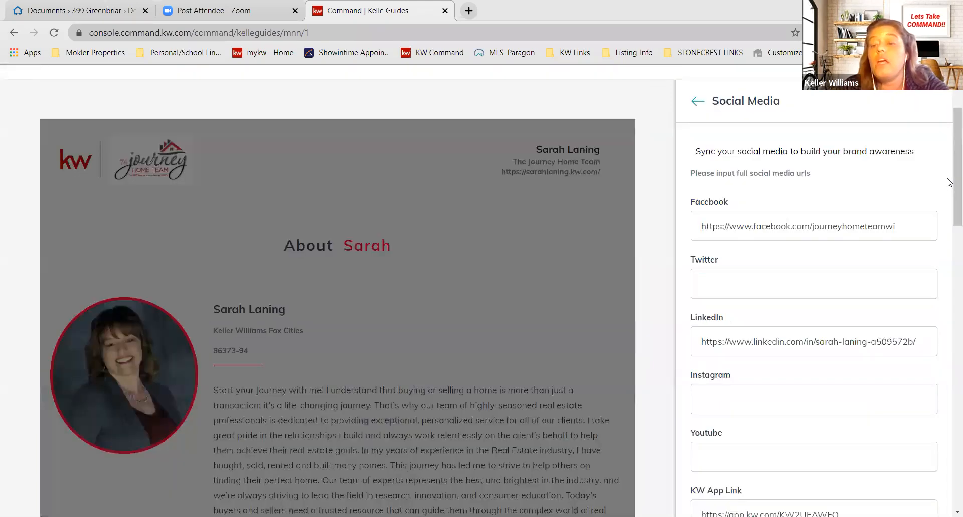
Review the social media URL fields and the KW App Link, and continue to the Legal Footer section
scroll(949, 182, down, 1)
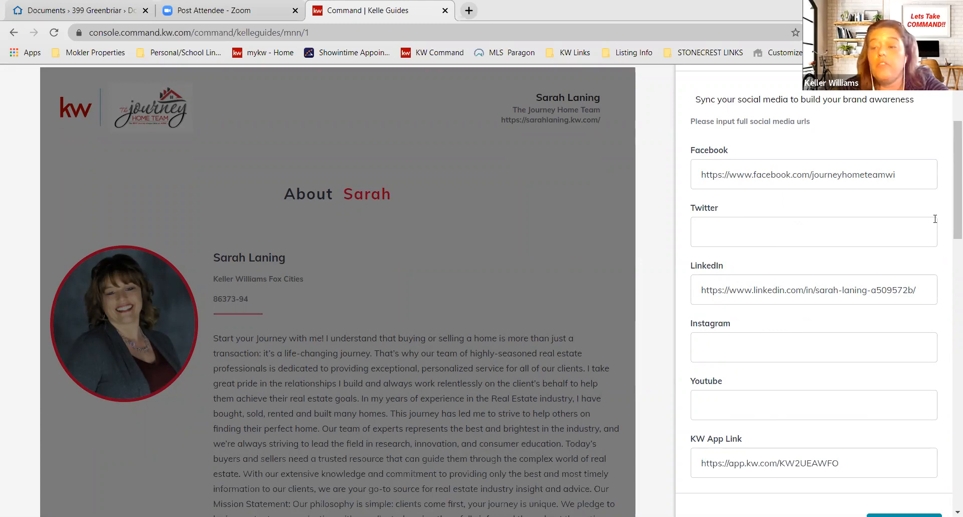
scroll(950, 216, down, 2)
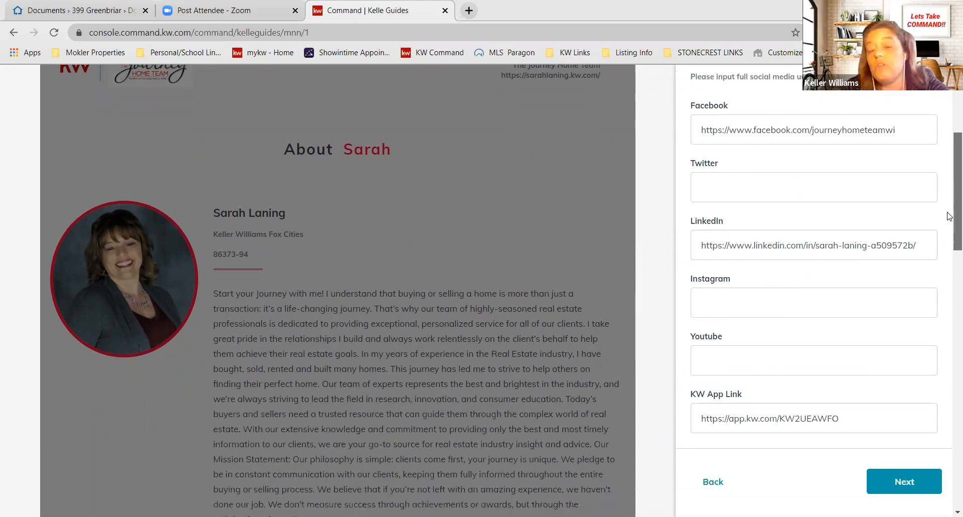
scroll(729, 291, down, 3)
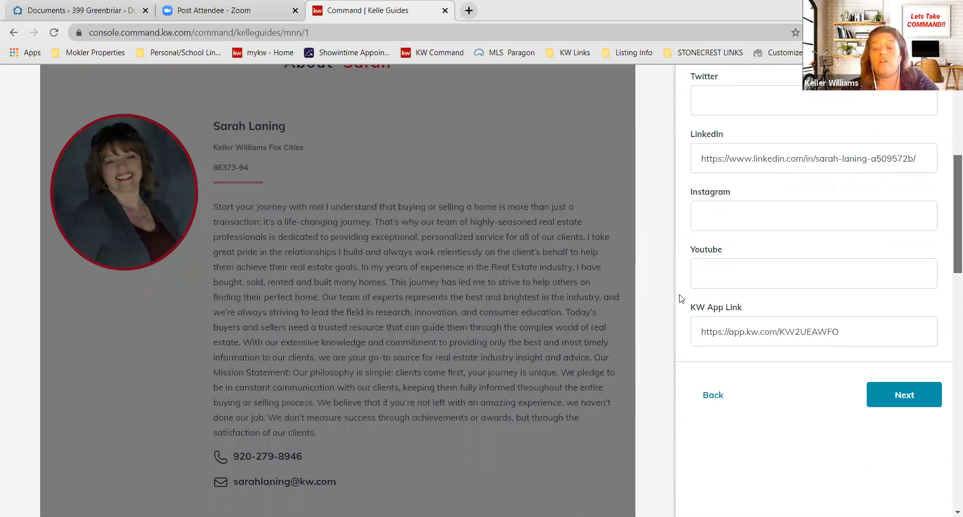
scroll(681, 298, down, 1)
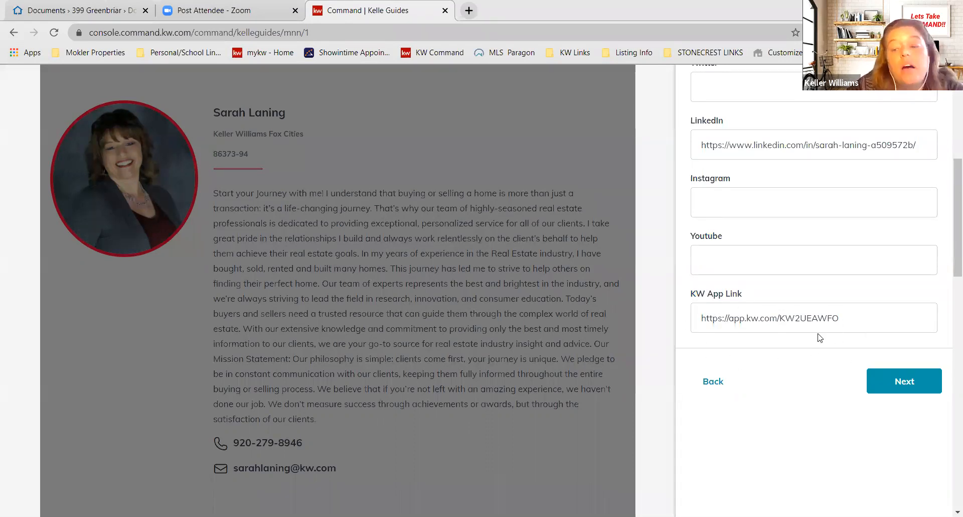
click(891, 385)
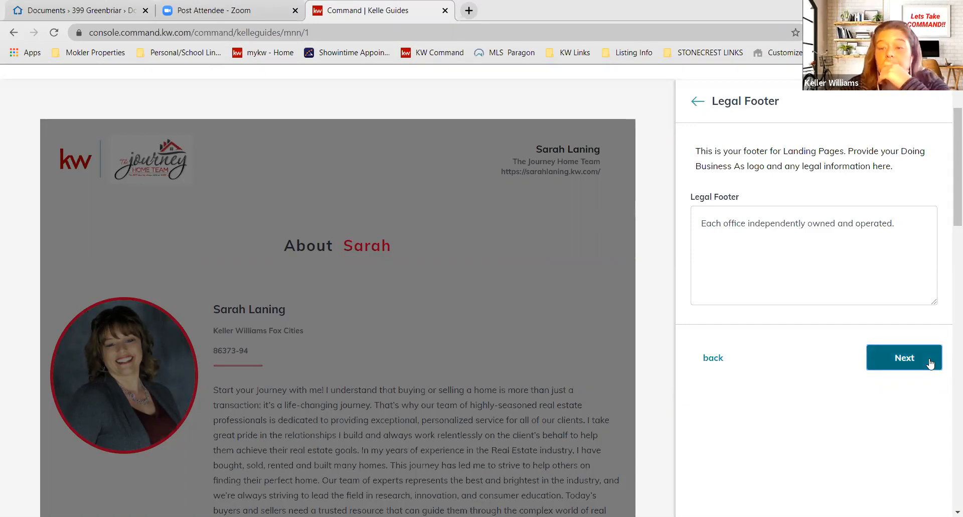
Accept the Legal Footer text and review the email and SMS setup in the Configure Accounts stage
click(902, 366)
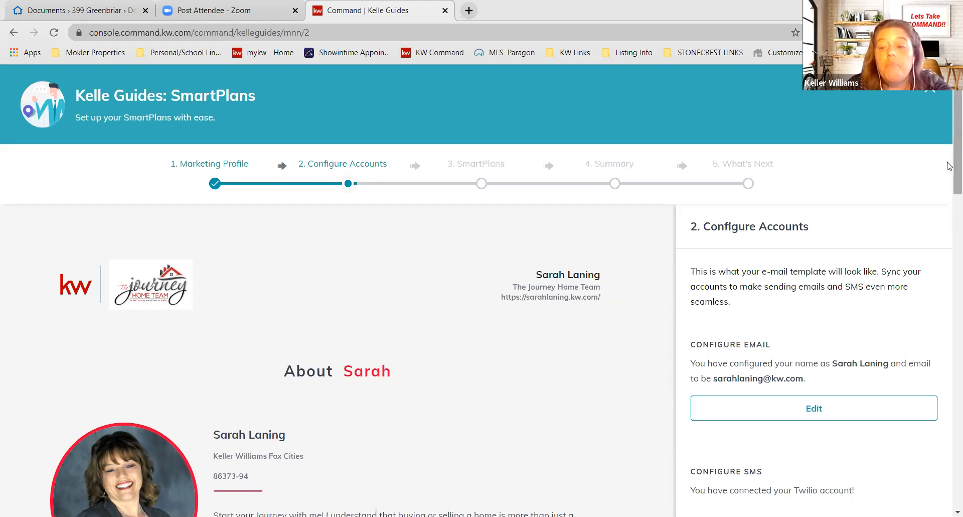
scroll(949, 166, down, 1)
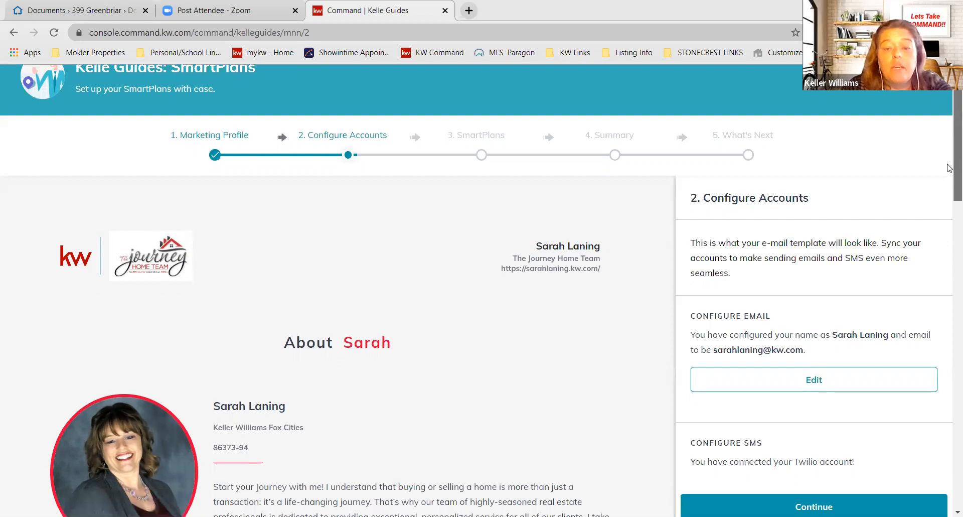
scroll(949, 168, down, 3)
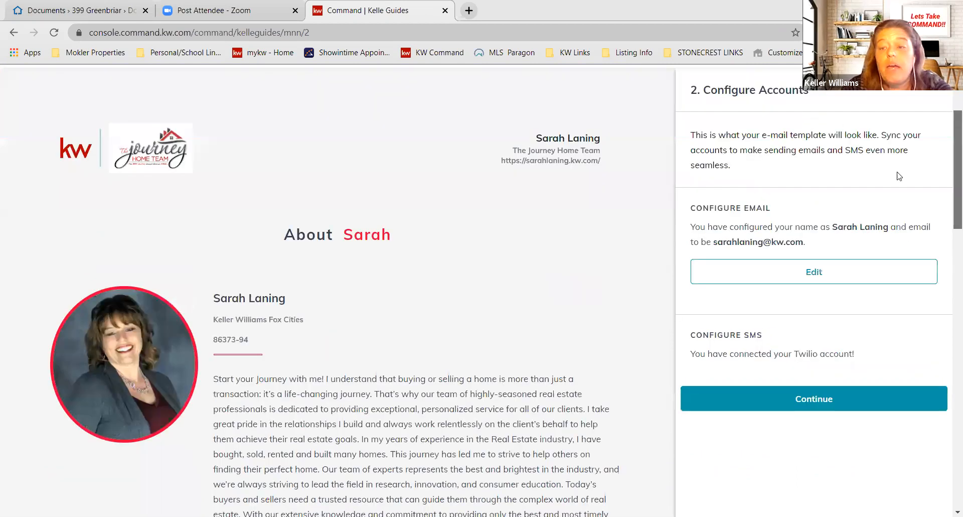
scroll(950, 160, up, 2)
scroll(816, 275, down, 2)
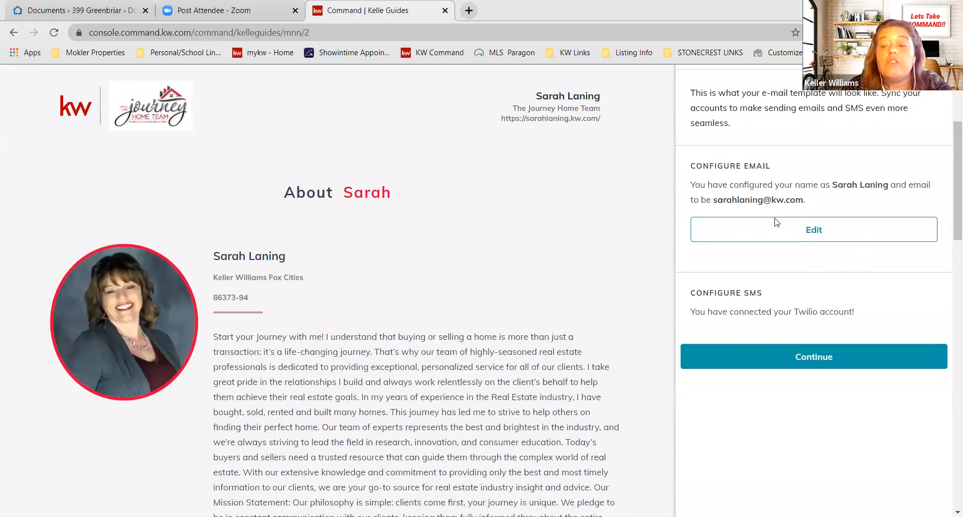
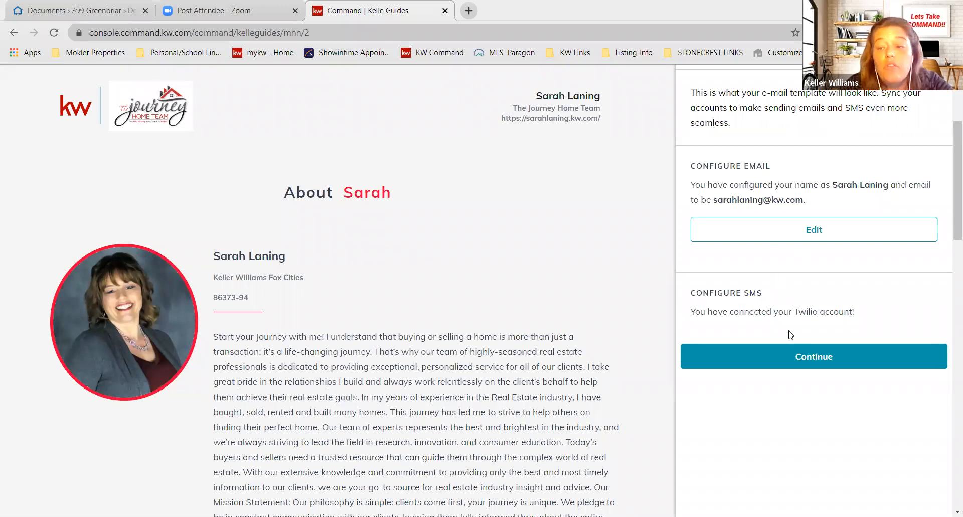
click(804, 360)
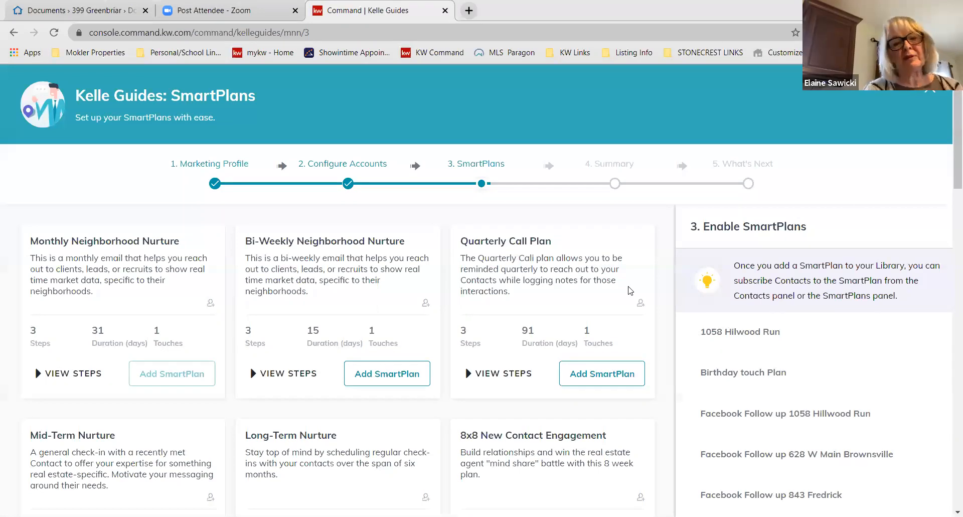
scroll(630, 290, down, 10)
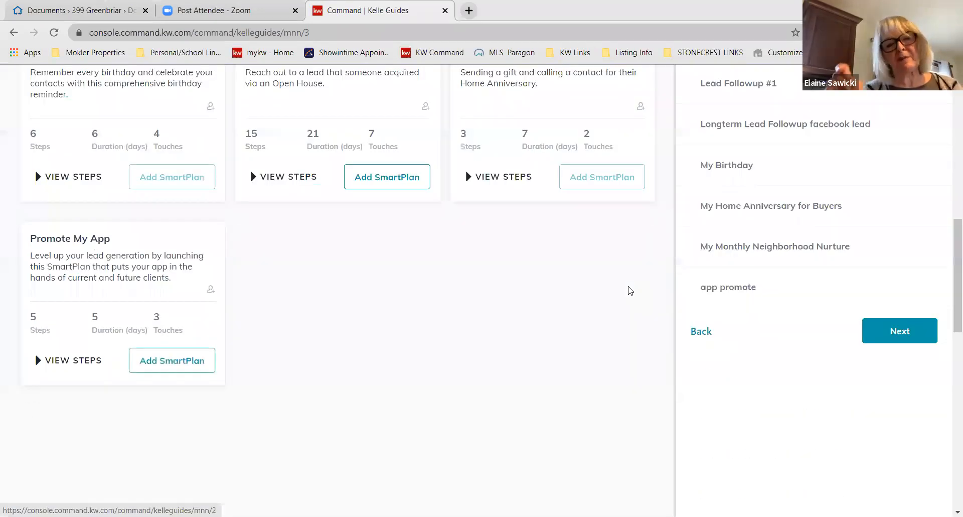
click(701, 331)
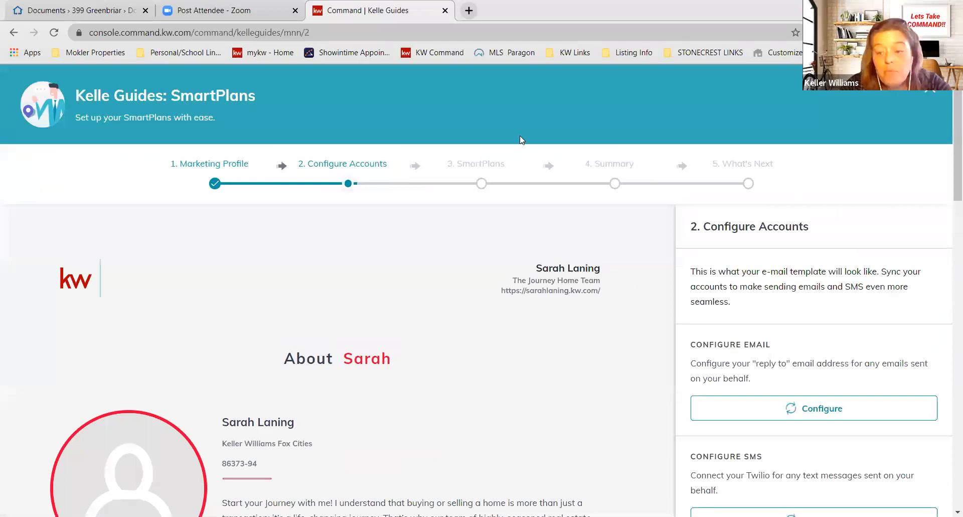
Examine the template preview, including the footer's DBA logo and office details, social links, contact form, app download and About section
drag(957, 185, 947, 468)
scroll(948, 471, down, 3)
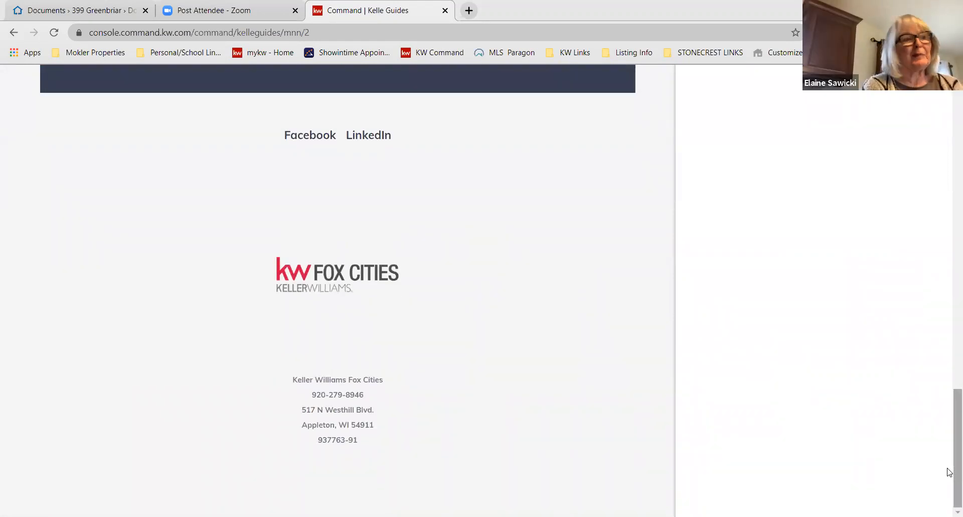
scroll(949, 395, up, 5)
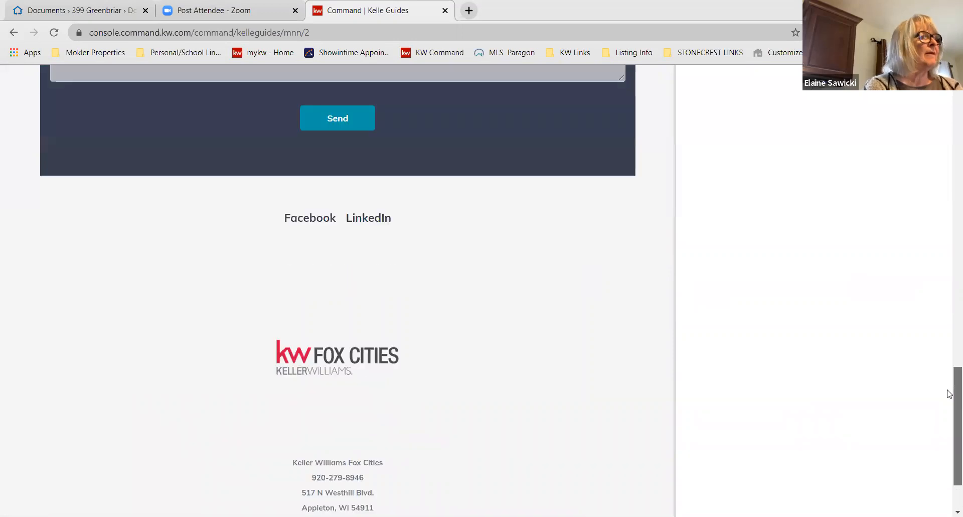
scroll(949, 386, up, 3)
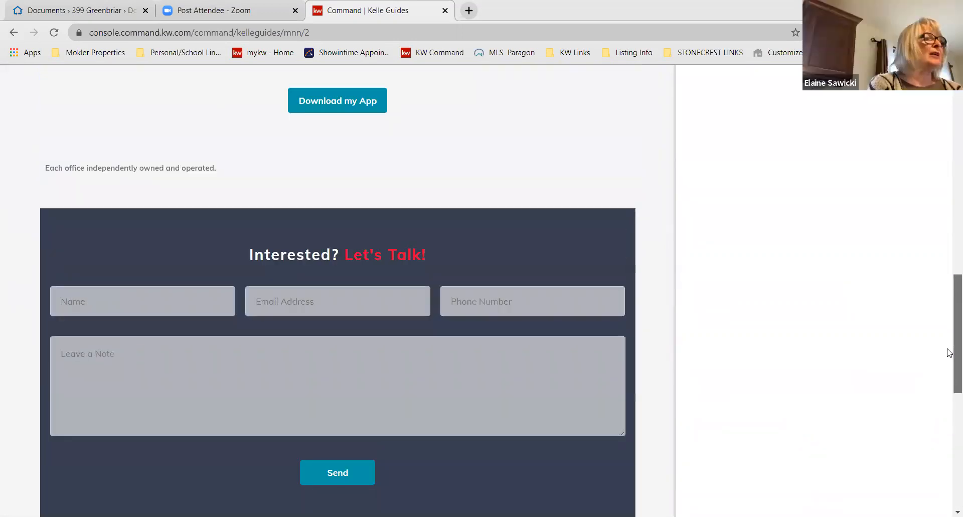
scroll(949, 322, up, 3)
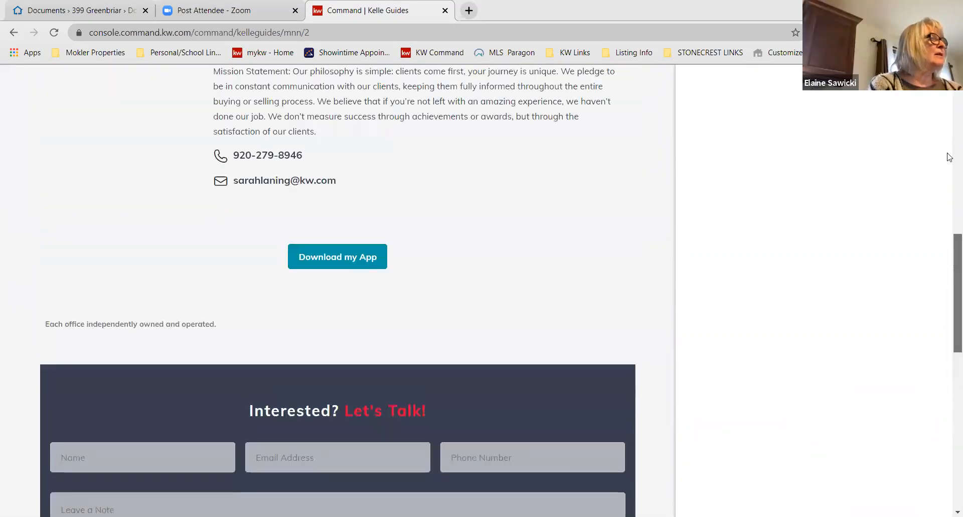
scroll(949, 157, up, 2)
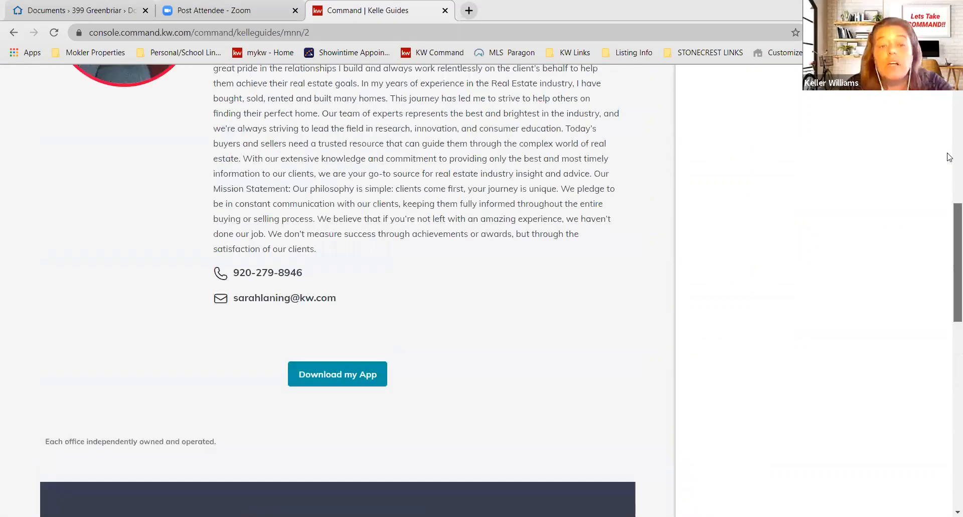
scroll(949, 157, up, 8)
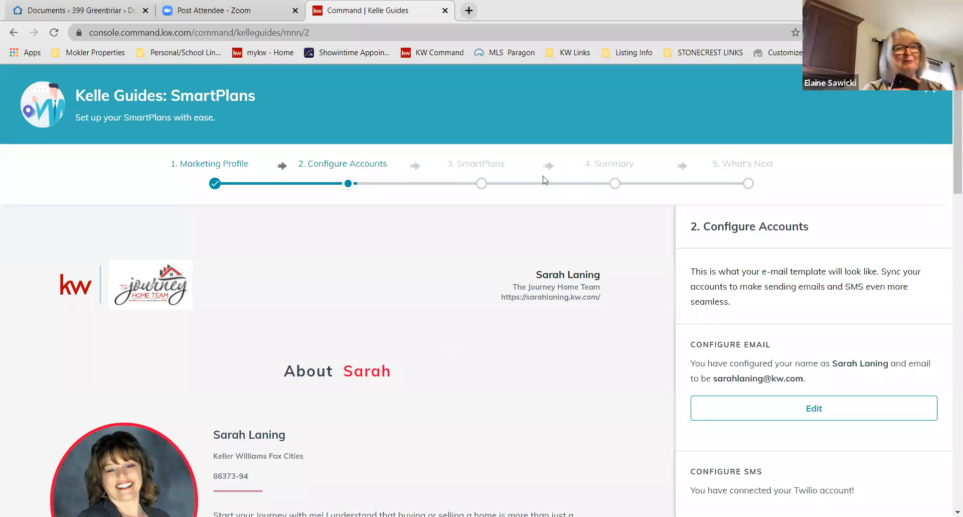
scroll(950, 230, down, 1)
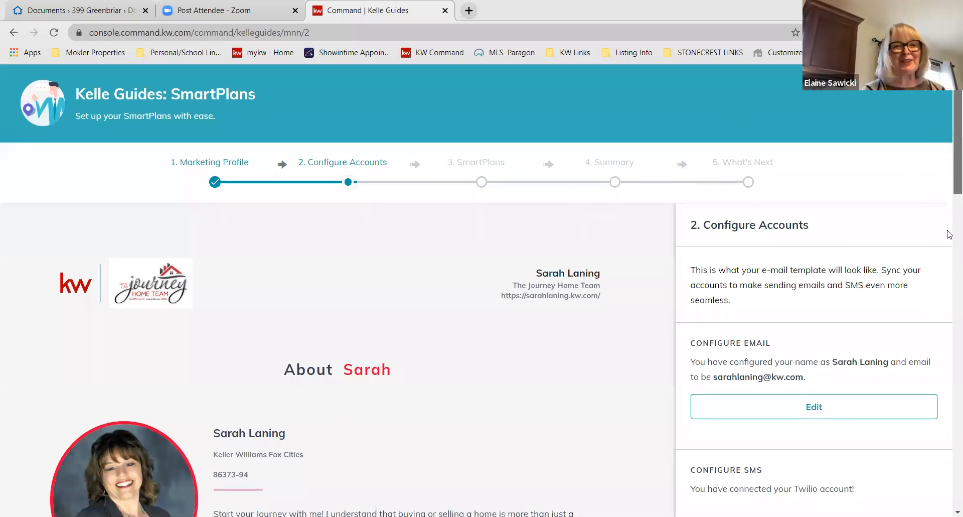
scroll(950, 234, down, 1)
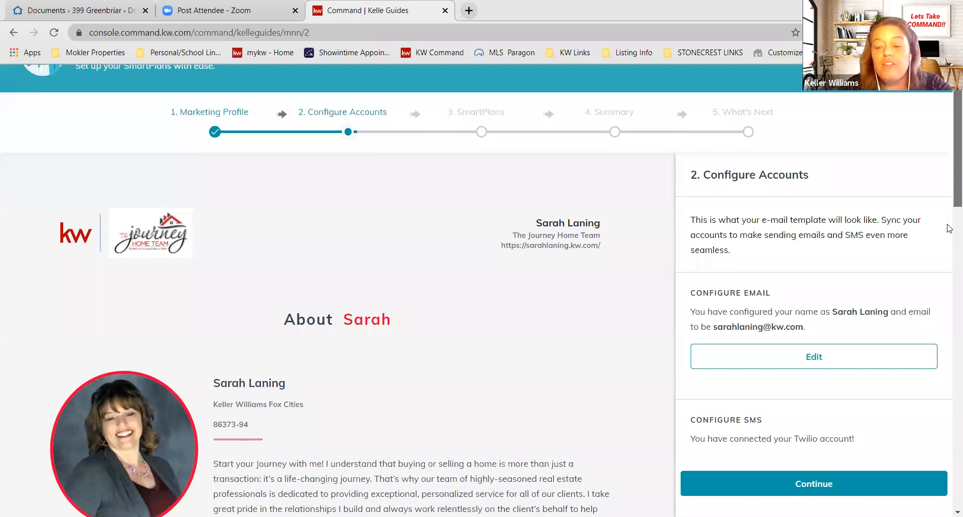
scroll(949, 228, down, 5)
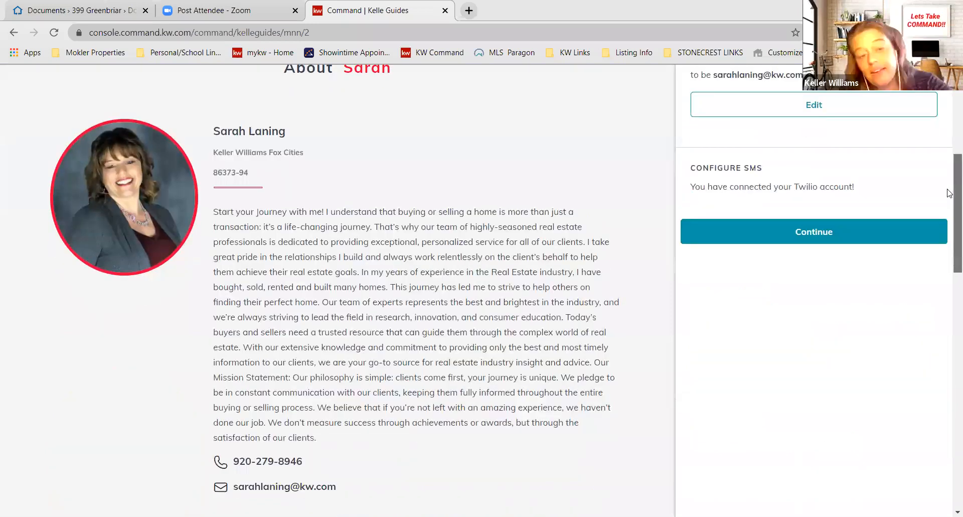
Finish reviewing the About section of the email template preview and continue to the SmartPlans stage
scroll(949, 193, down, 2)
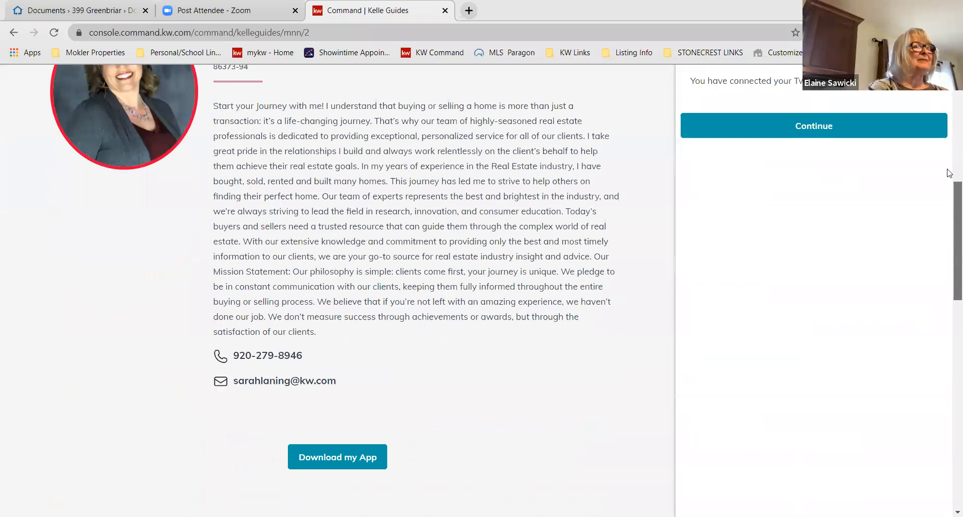
scroll(816, 484, up, 5)
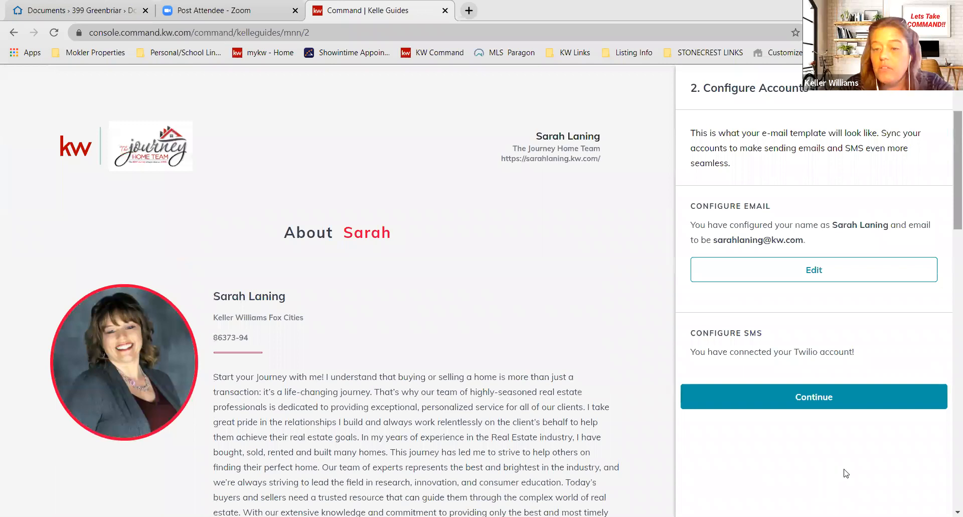
scroll(942, 380, up, 2)
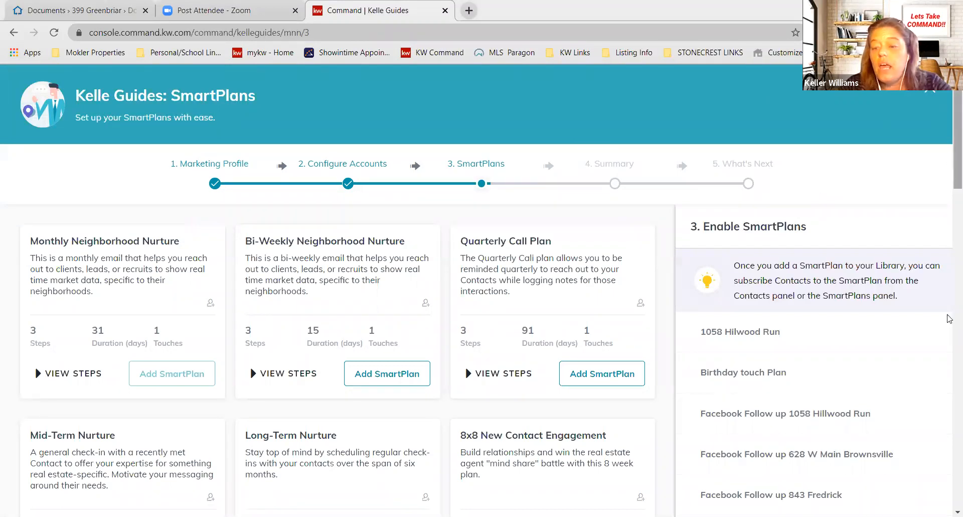
Review the ready-made SmartPlans and the enabled plans, and continue through the Summary to the What's Next stage
scroll(917, 268, down, 12)
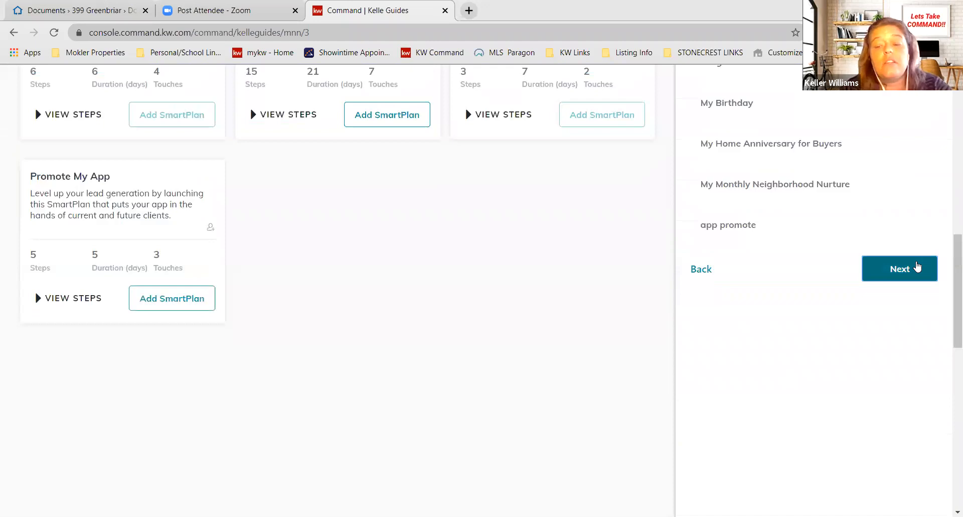
click(899, 269)
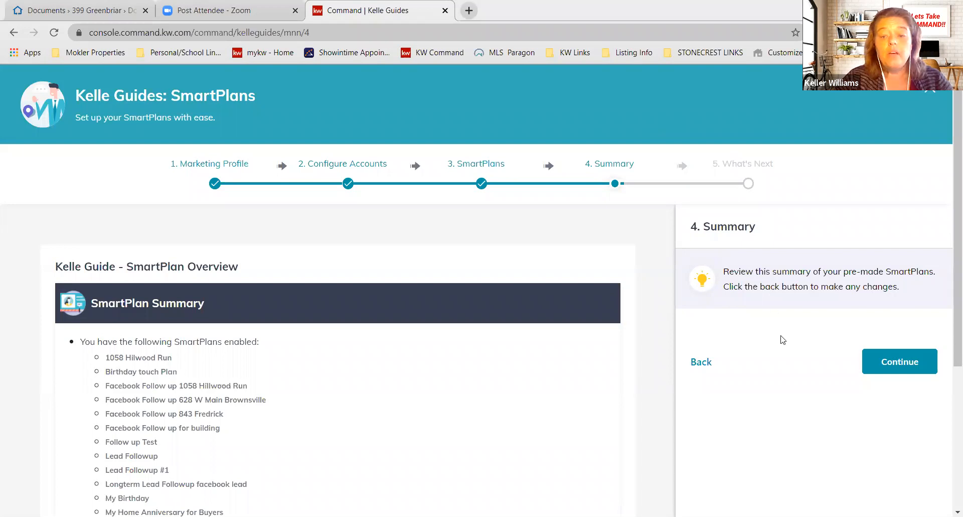
click(890, 371)
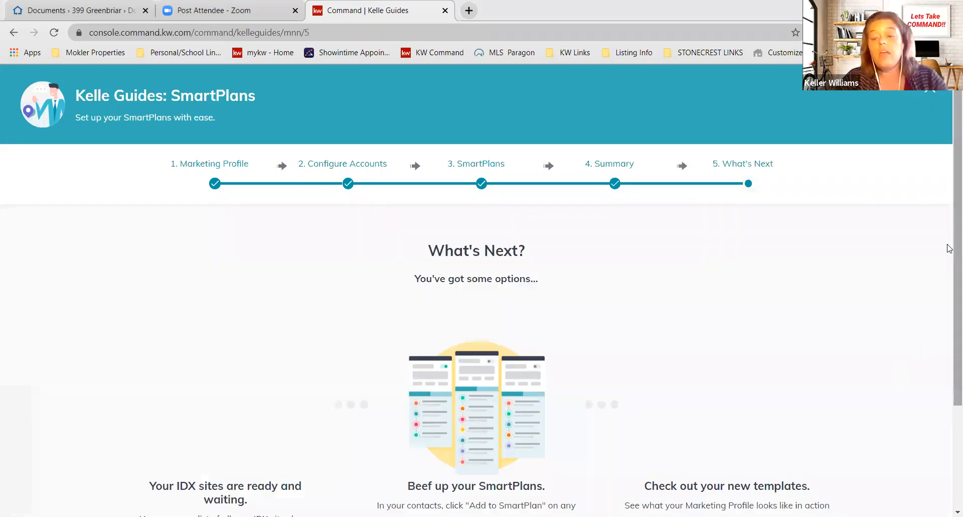
Review the What's Next options for IDX sites, SmartPlans and Designs, and return to the Command home dashboard
scroll(950, 361, down, 1)
scroll(950, 361, down, 1)
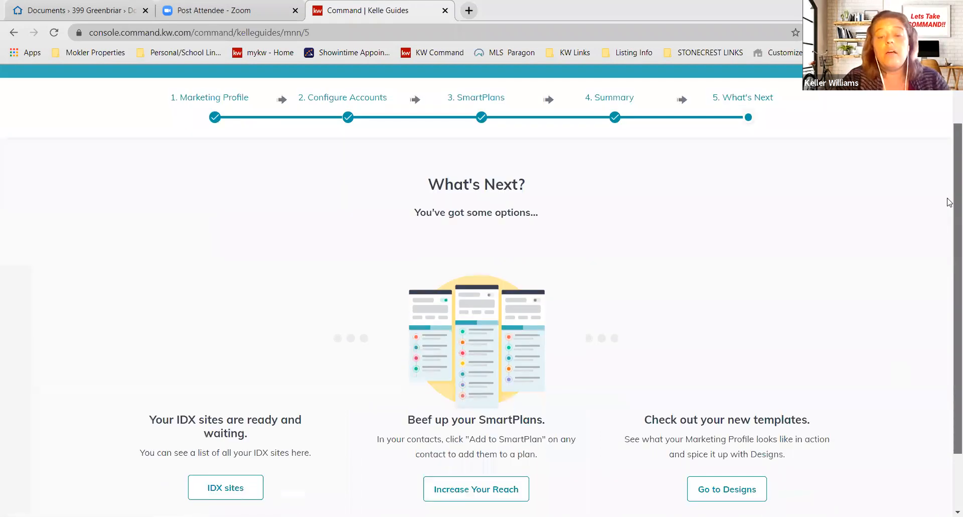
scroll(949, 202, up, 2)
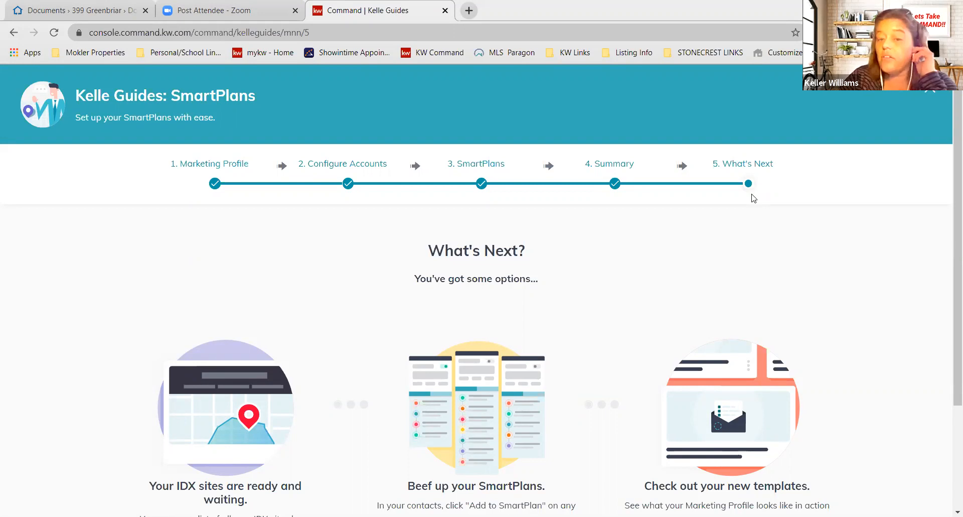
key(F5)
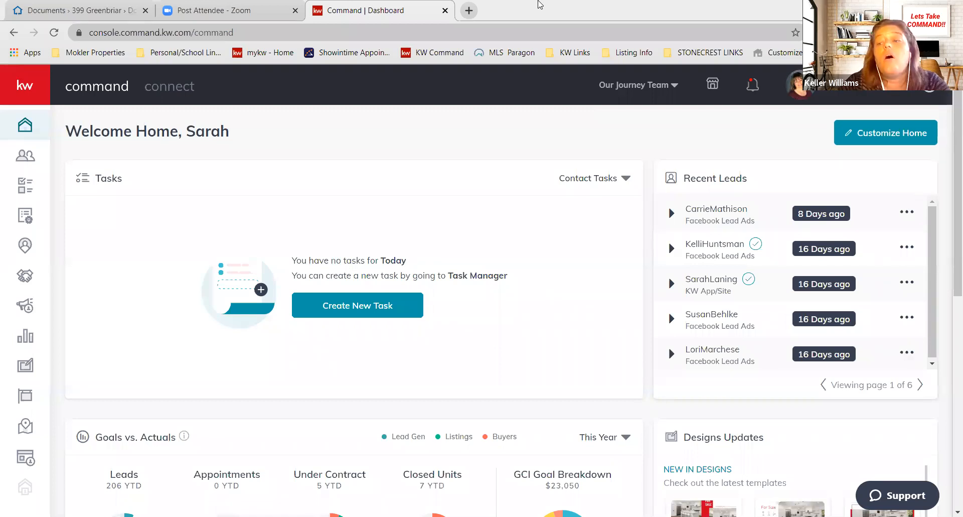
Look over the Help & Information links for Keller Williams University, support chat and posting ideas, and close the information
click(956, 32)
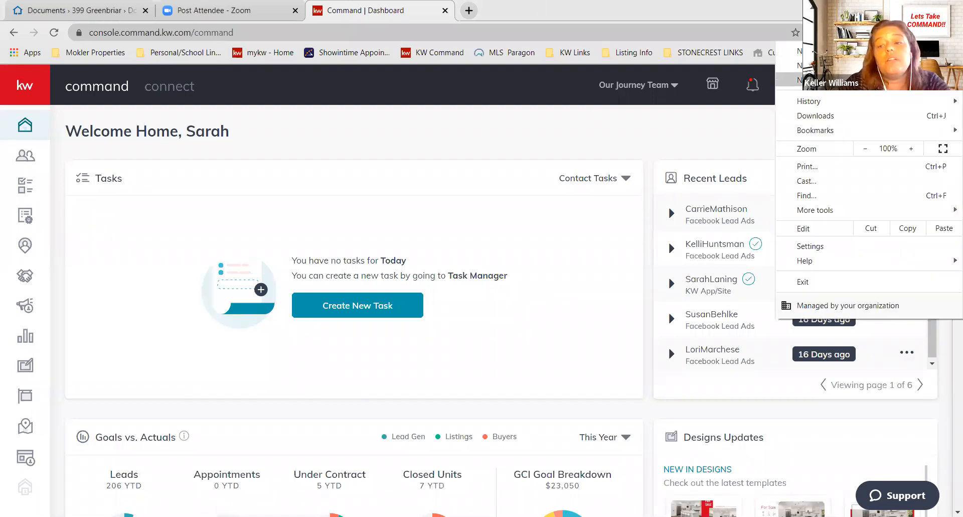
click(607, 6)
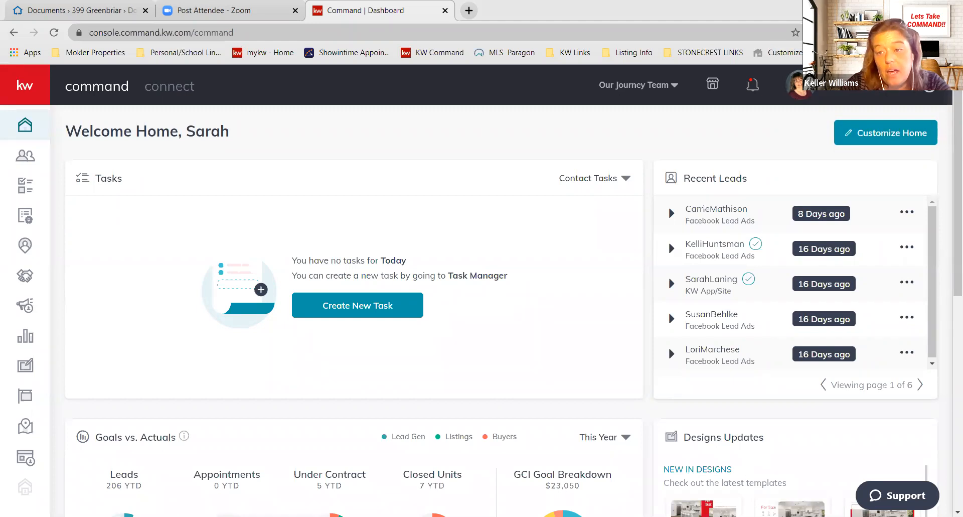
click(952, 33)
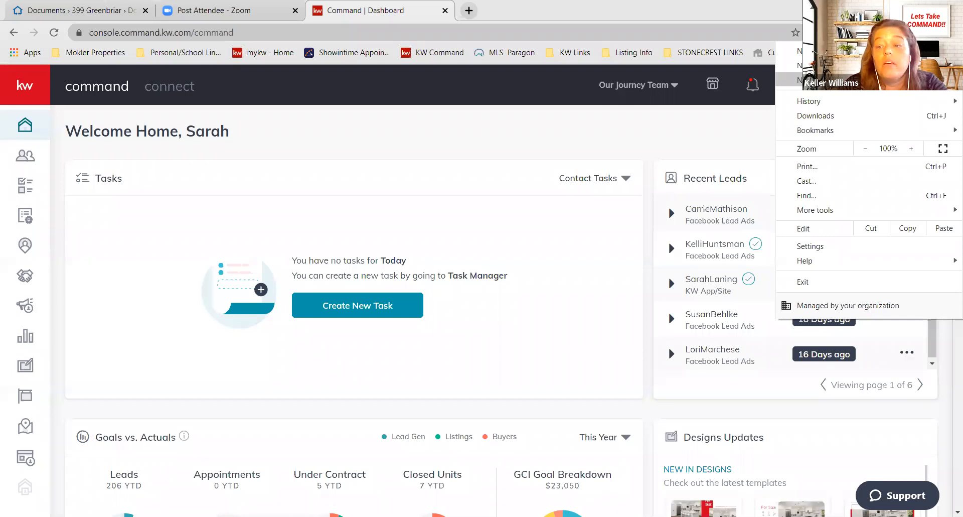
click(737, 144)
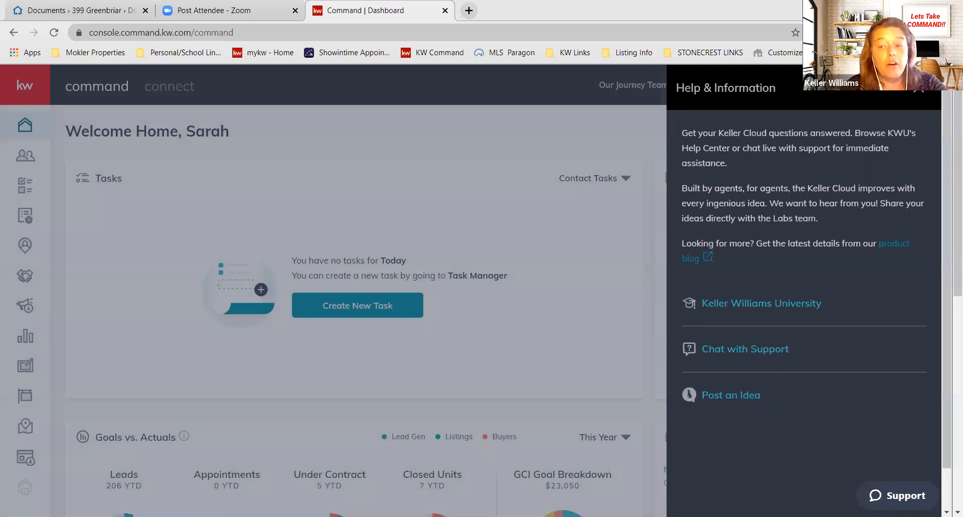
click(918, 88)
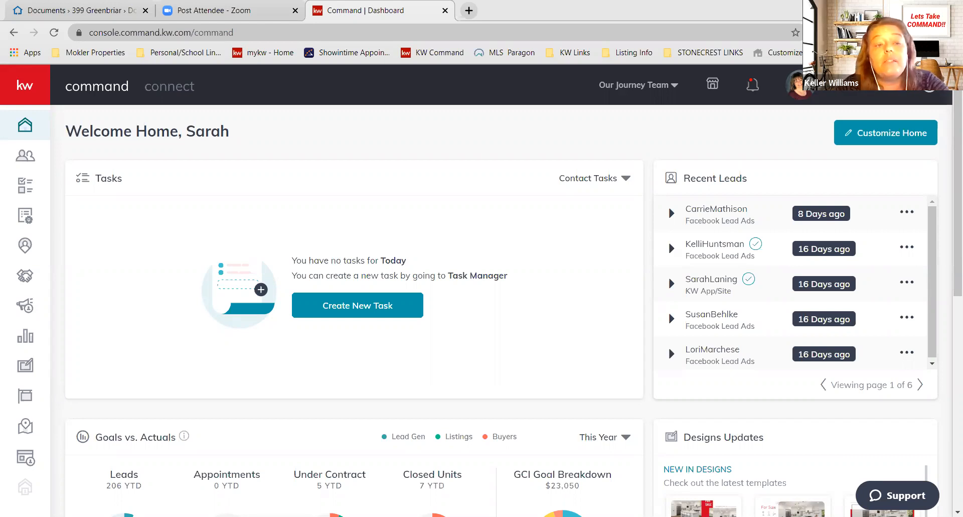
Search the web for "You tube Marty Miller" in a new tab, open the video on subscribing to his YouTube channel and pause it
click(469, 10)
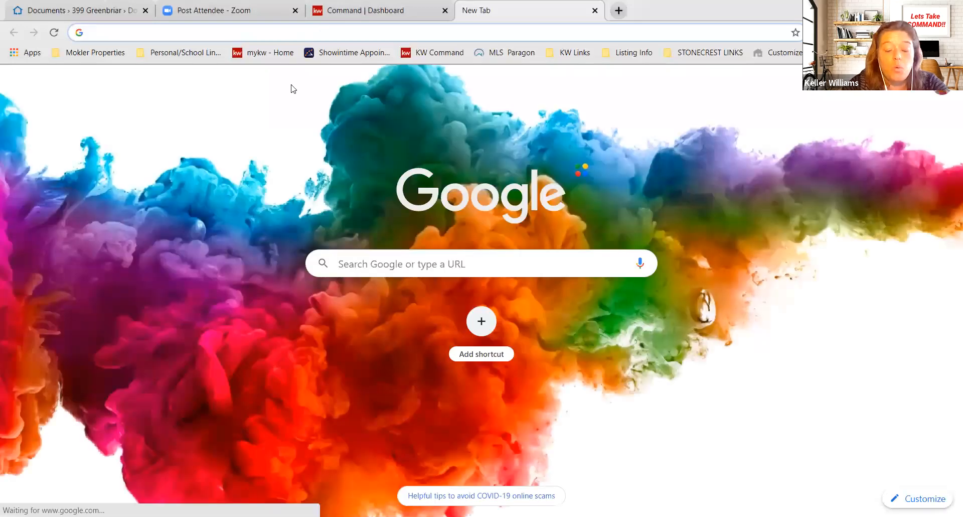
text(You tube )
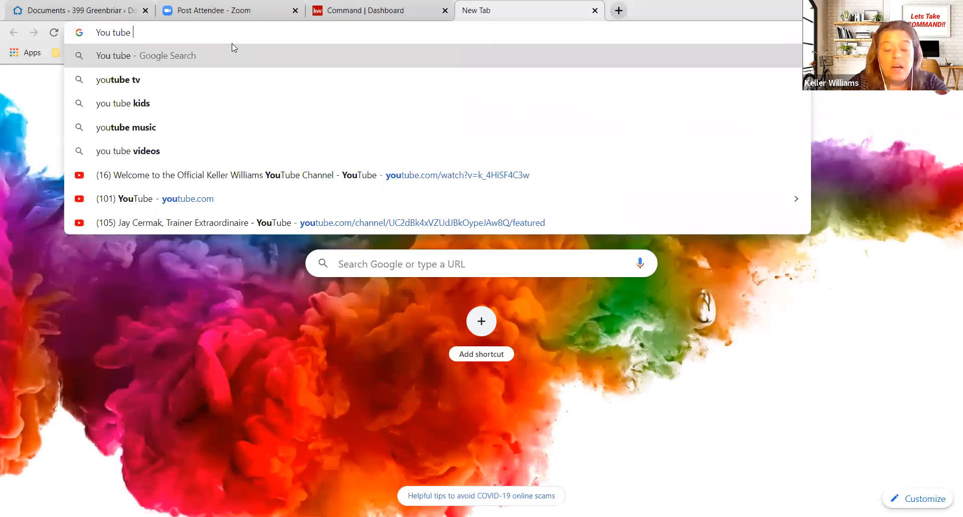
text(Marty Miller)
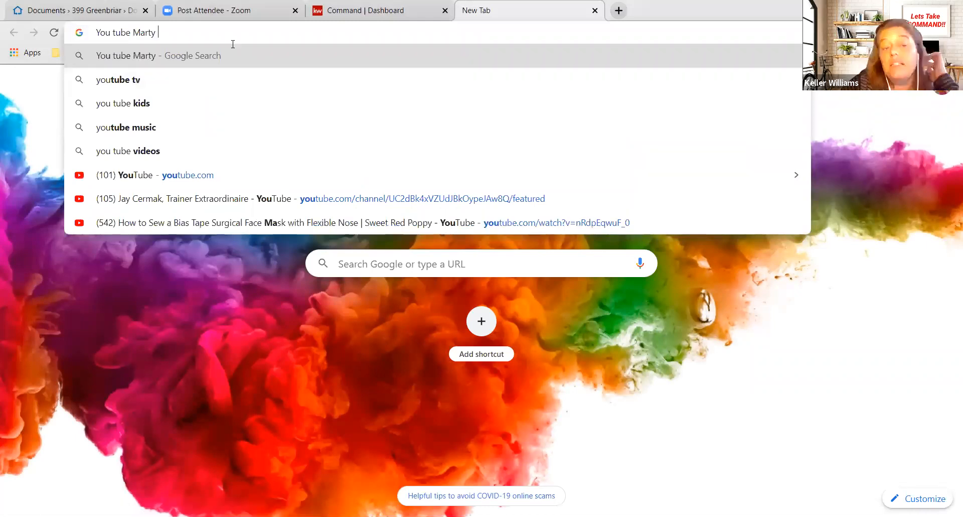
key(Return)
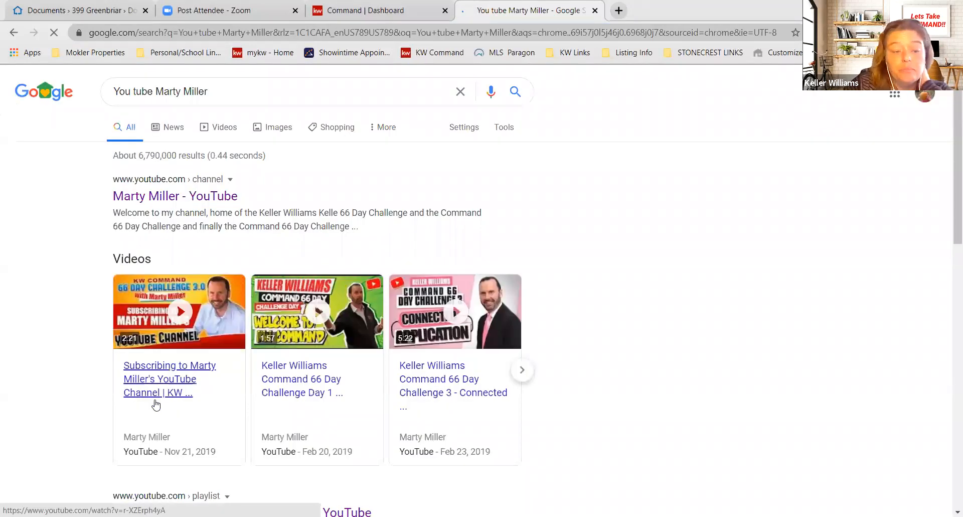
click(218, 284)
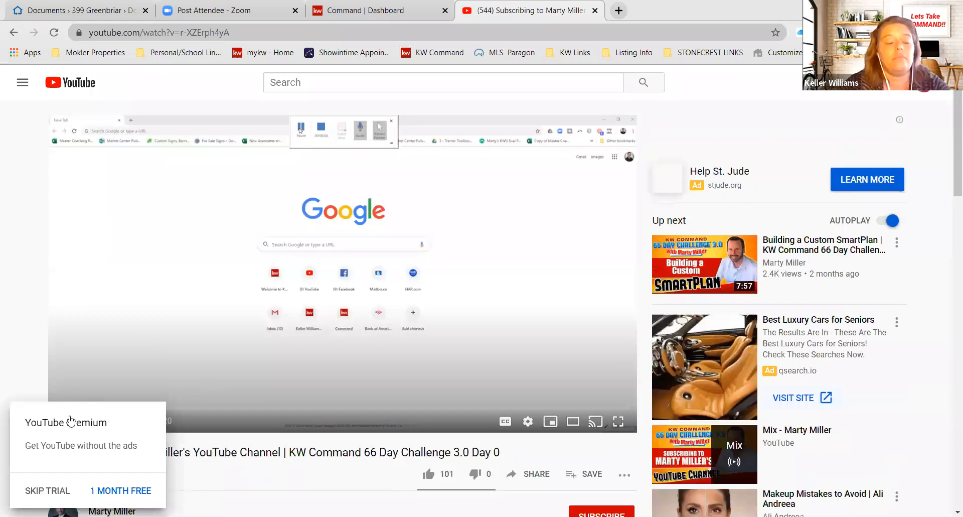
click(275, 370)
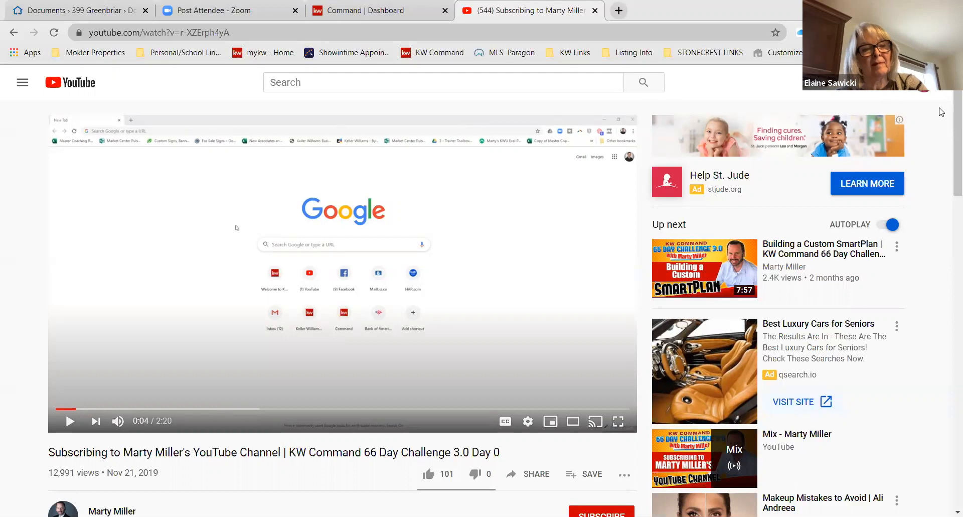
Examine the video's description, channel details and suggested KW Command 66 Day Challenge videos, and close the YouTube page
scroll(950, 195, down, 1)
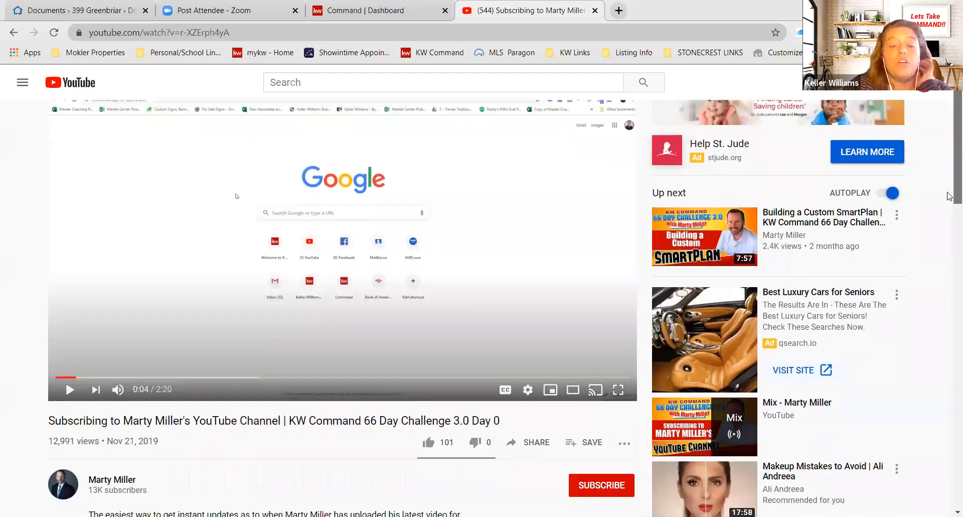
scroll(949, 196, down, 5)
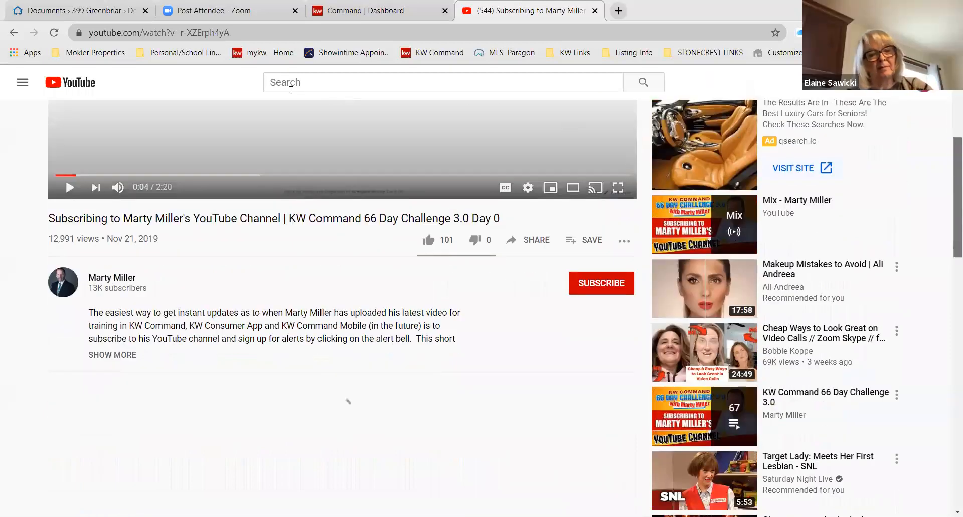
scroll(303, 86, down, 1)
scroll(320, 91, up, 6)
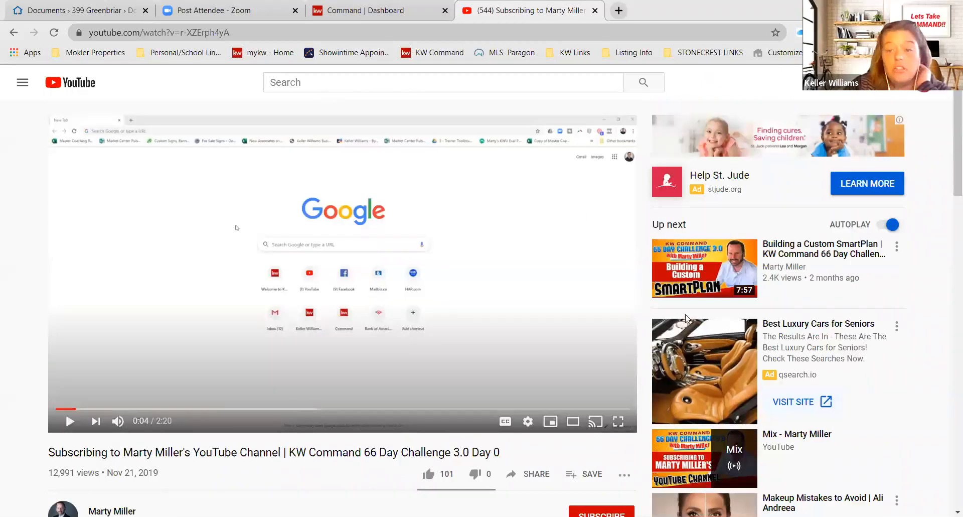
mouse_move(713, 247)
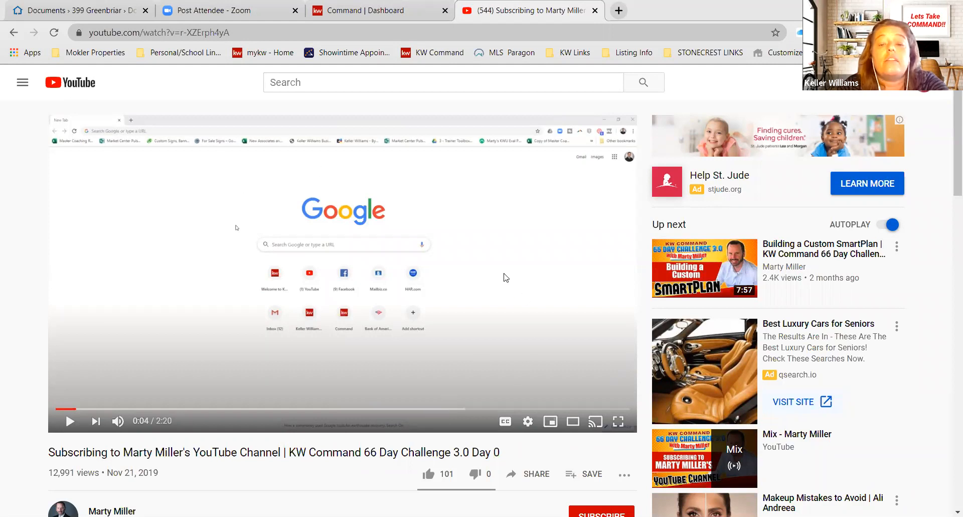
click(595, 10)
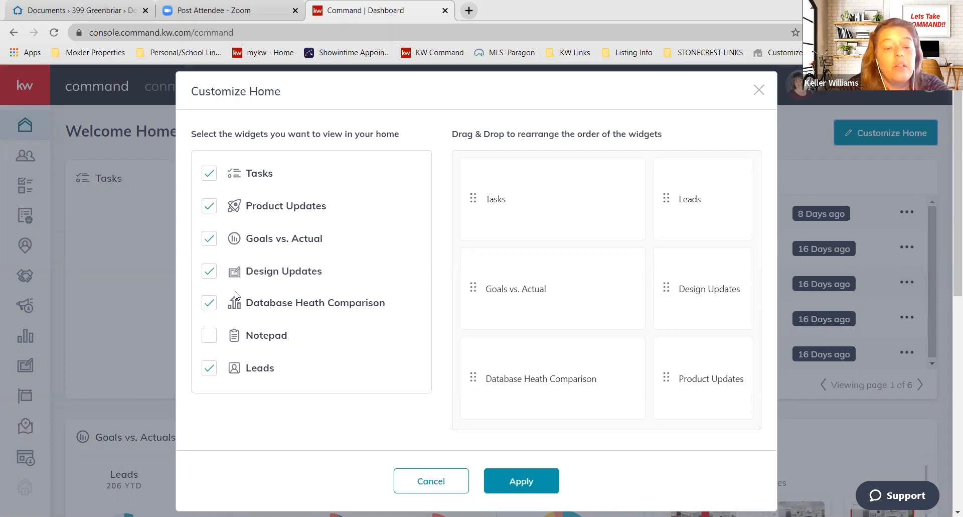
In the Customize Home settings, disable the Product Updates widget and enable Notepad
click(210, 211)
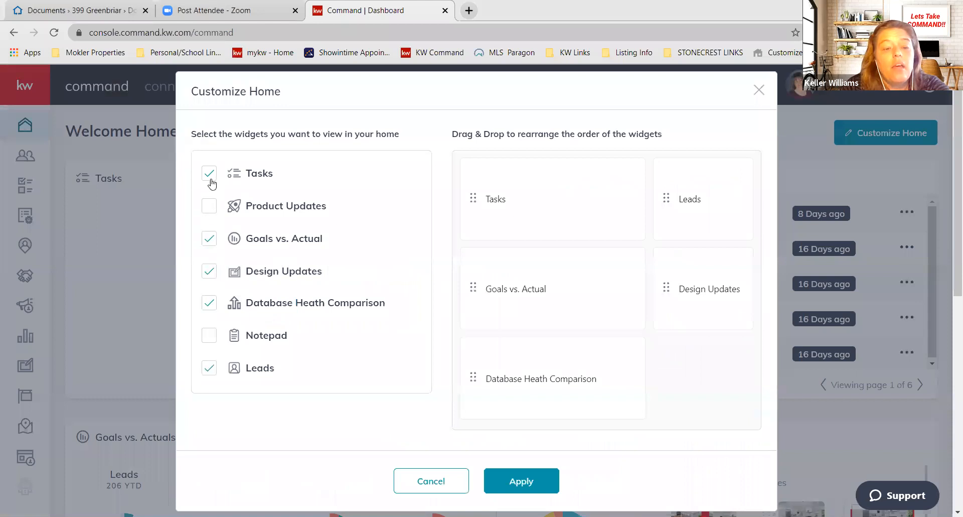
click(208, 335)
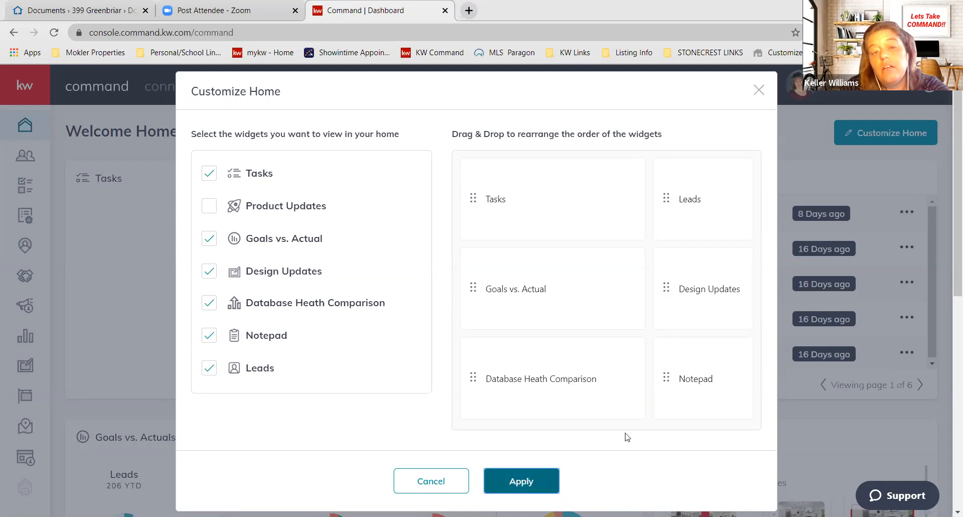
drag(949, 341, 949, 460)
scroll(524, 466, down, 3)
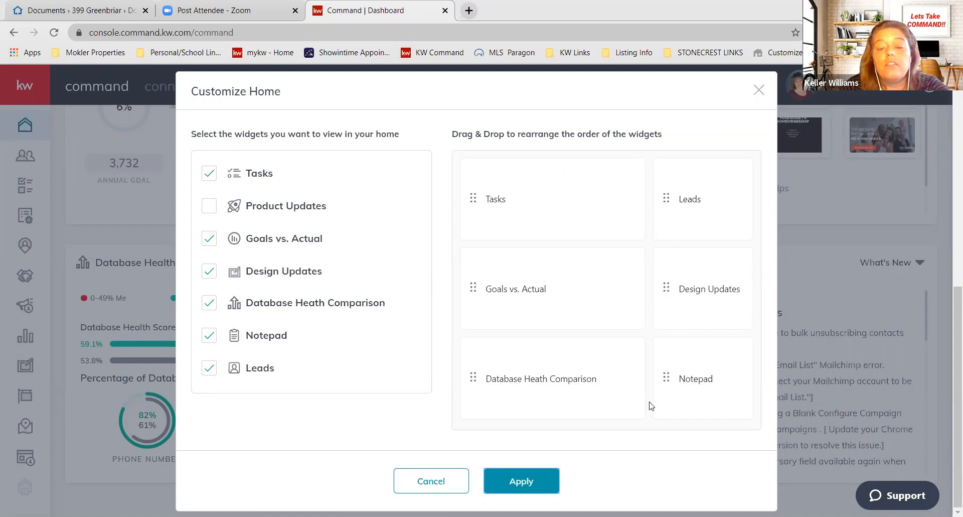
Move the Database Health Comparison widget above Tasks in the home layout and apply the new order
drag(533, 373, 524, 203)
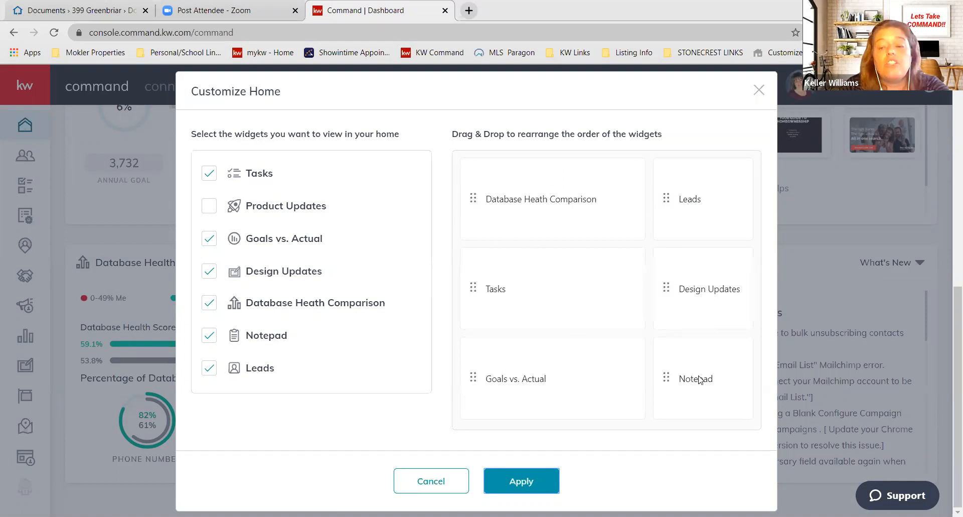
click(901, 113)
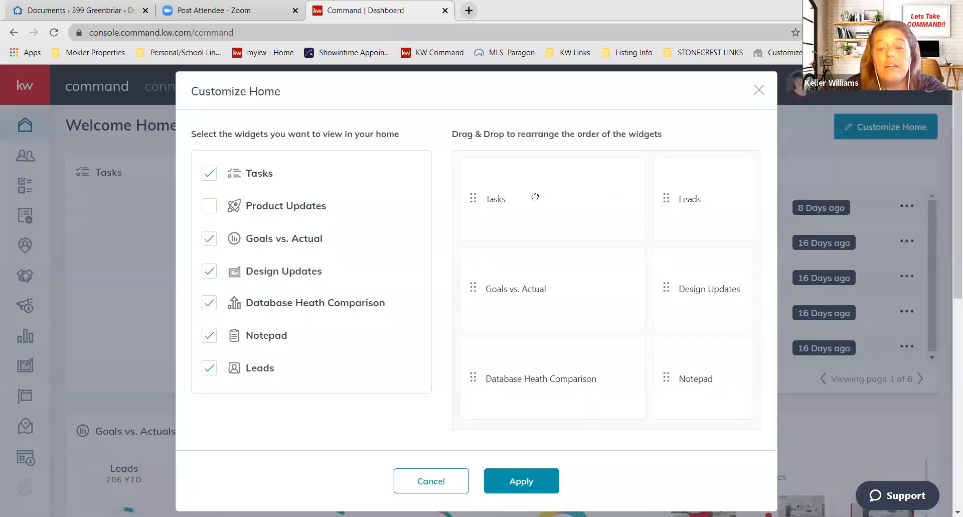
drag(531, 378, 531, 197)
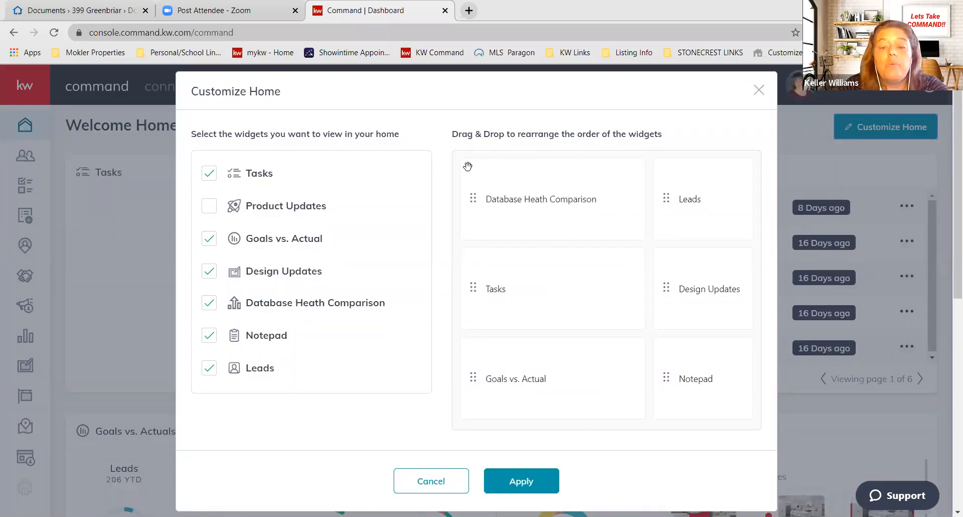
click(519, 484)
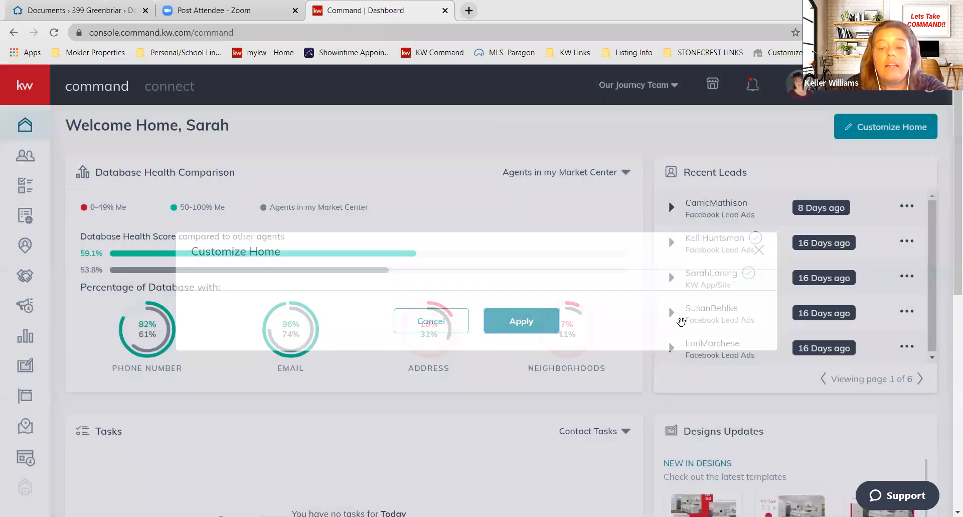
Reopen Customize Home, disable Notepad, re-enable Product Updates, apply the layout with Tasks first and check the dashboard
click(886, 126)
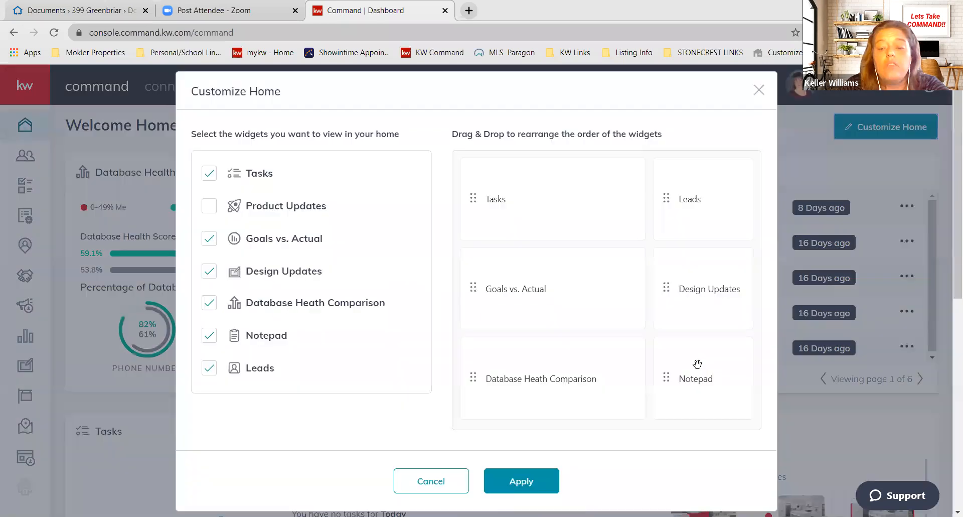
click(209, 335)
click(208, 210)
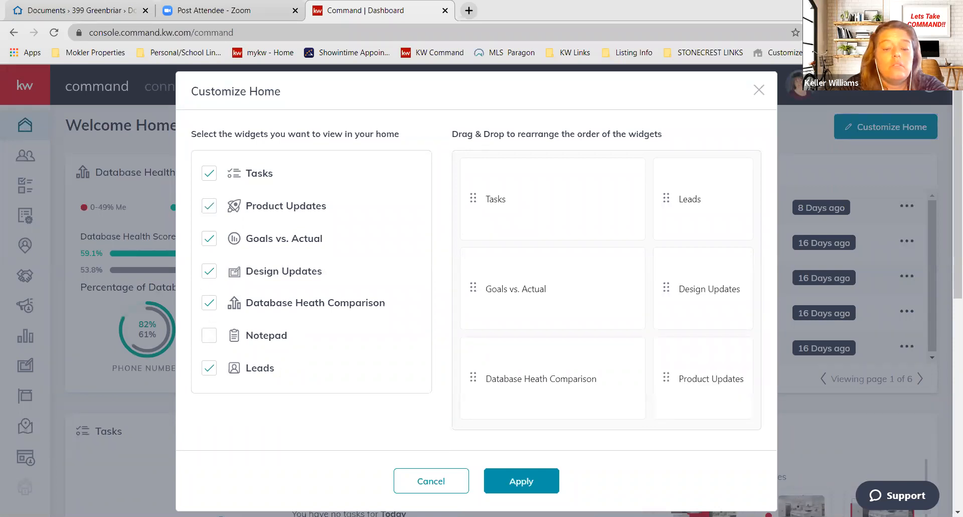
click(533, 489)
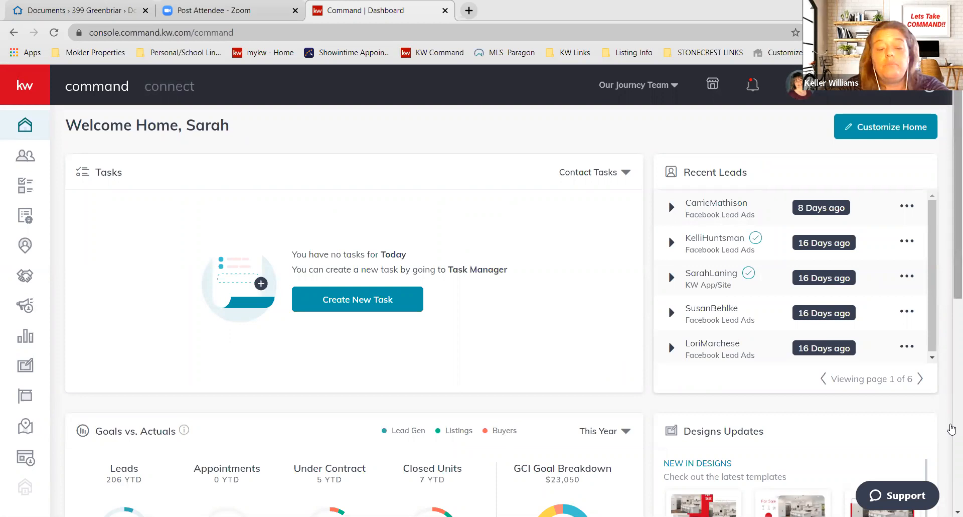
scroll(951, 124, down, 7)
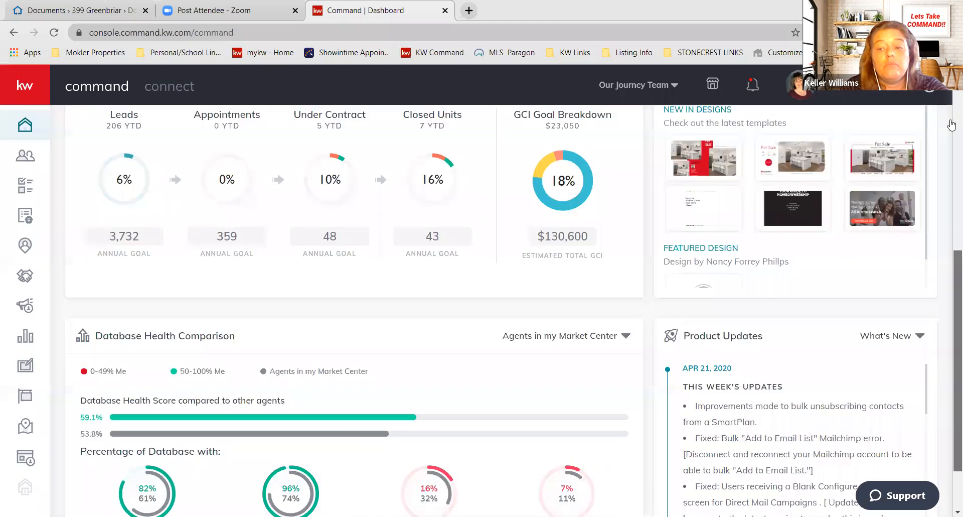
scroll(508, 159, up, 7)
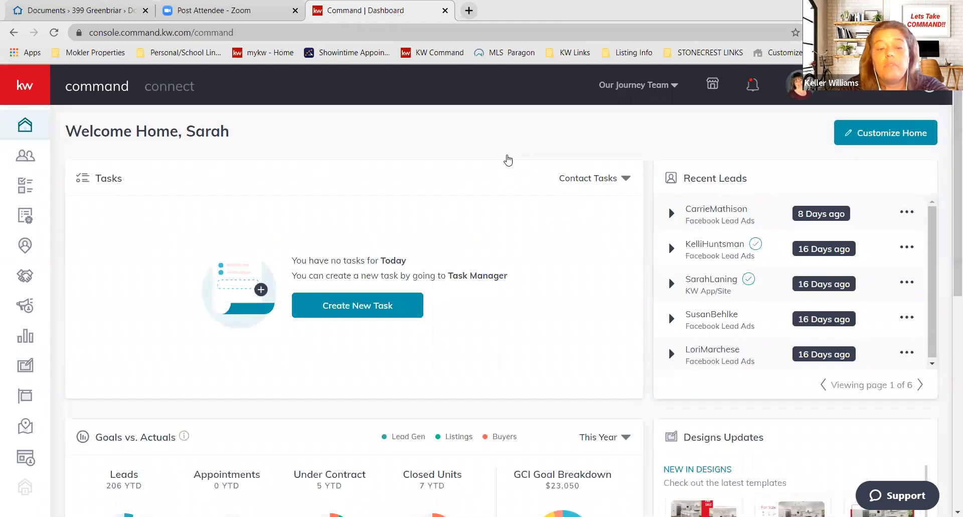